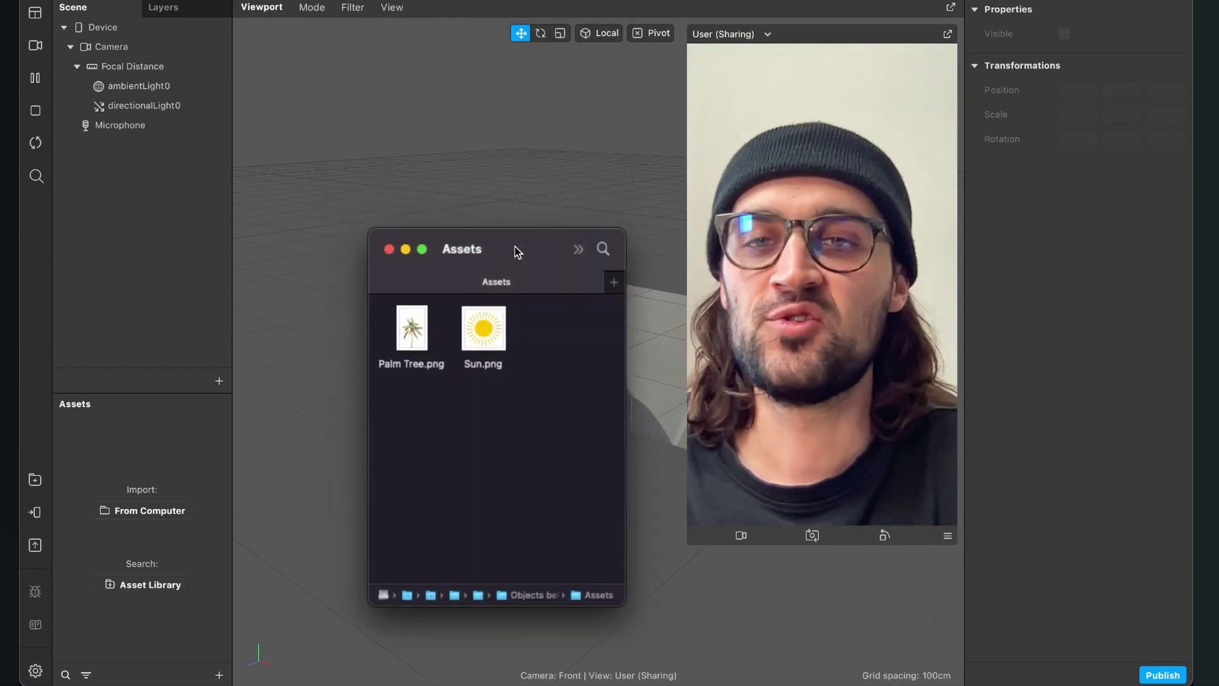
Step: Import Palm Tree.png and Sun.png from the Assets folder into the project as textures
{"action": "left_click_drag", "start_coordinate": [506, 235], "coordinate": [487, 212]}
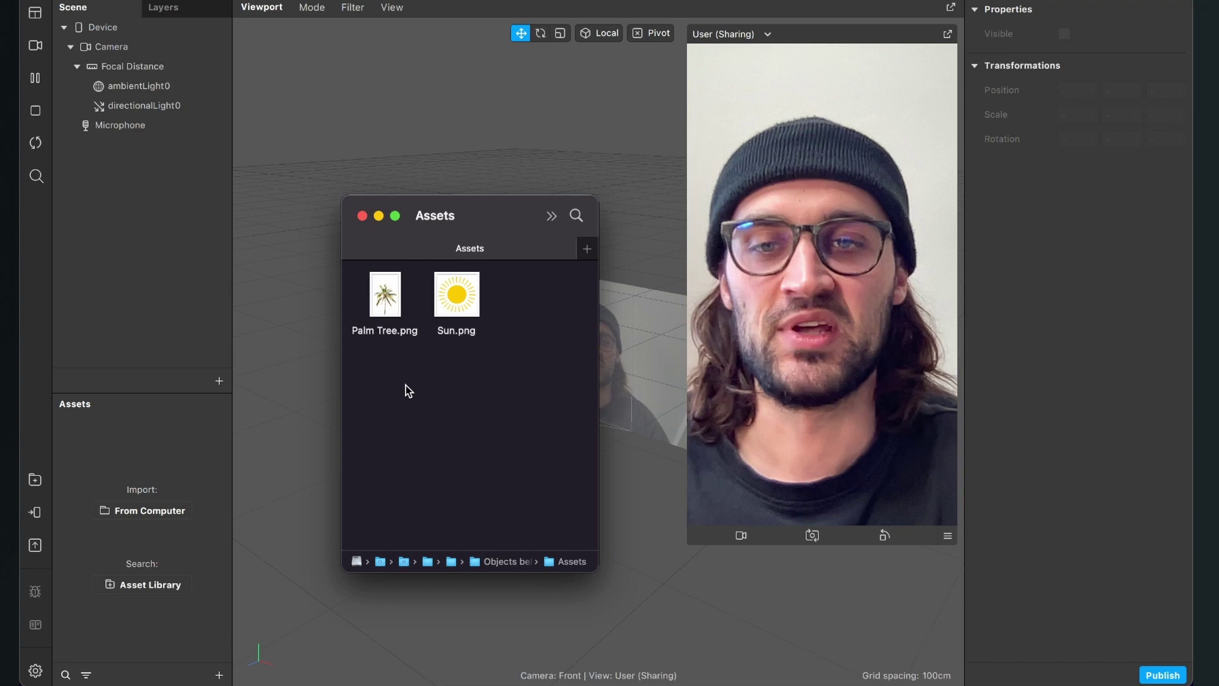
{"action": "left_click_drag", "start_coordinate": [530, 395], "coordinate": [367, 294]}
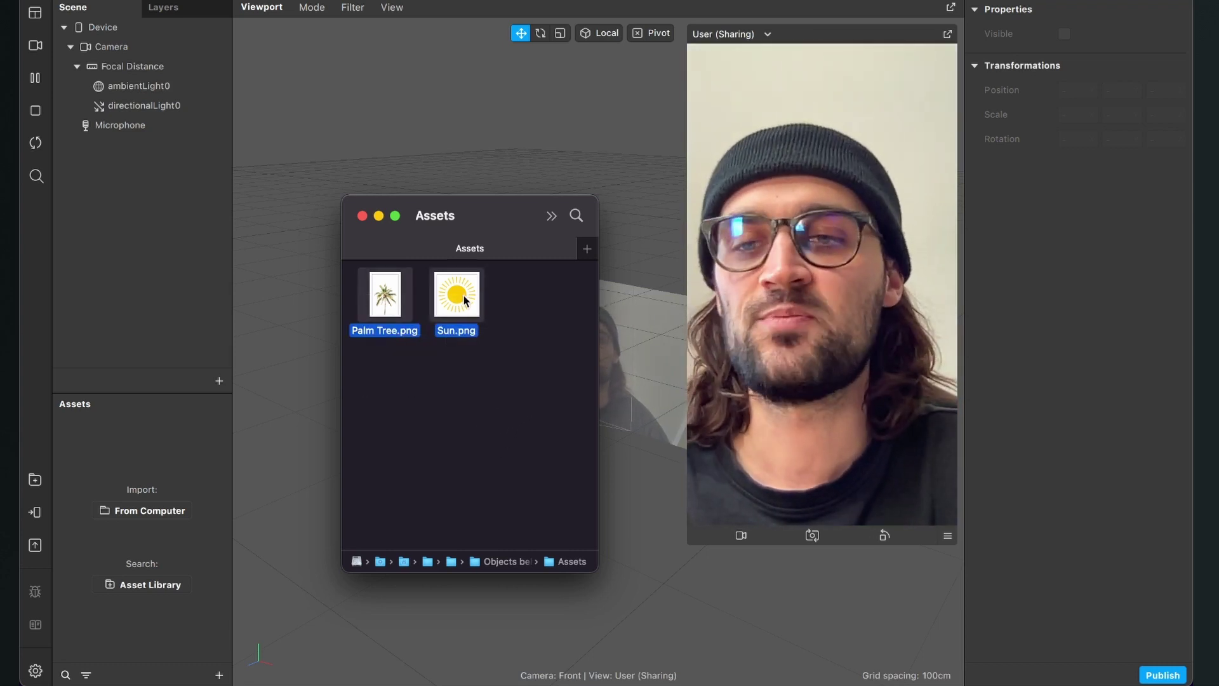
{"action": "mouse_move", "coordinate": [181, 470]}
{"action": "left_mouse_down"}
{"action": "mouse_move", "coordinate": [182, 484]}
{"action": "mouse_move", "coordinate": [173, 472]}
{"action": "left_mouse_up"}
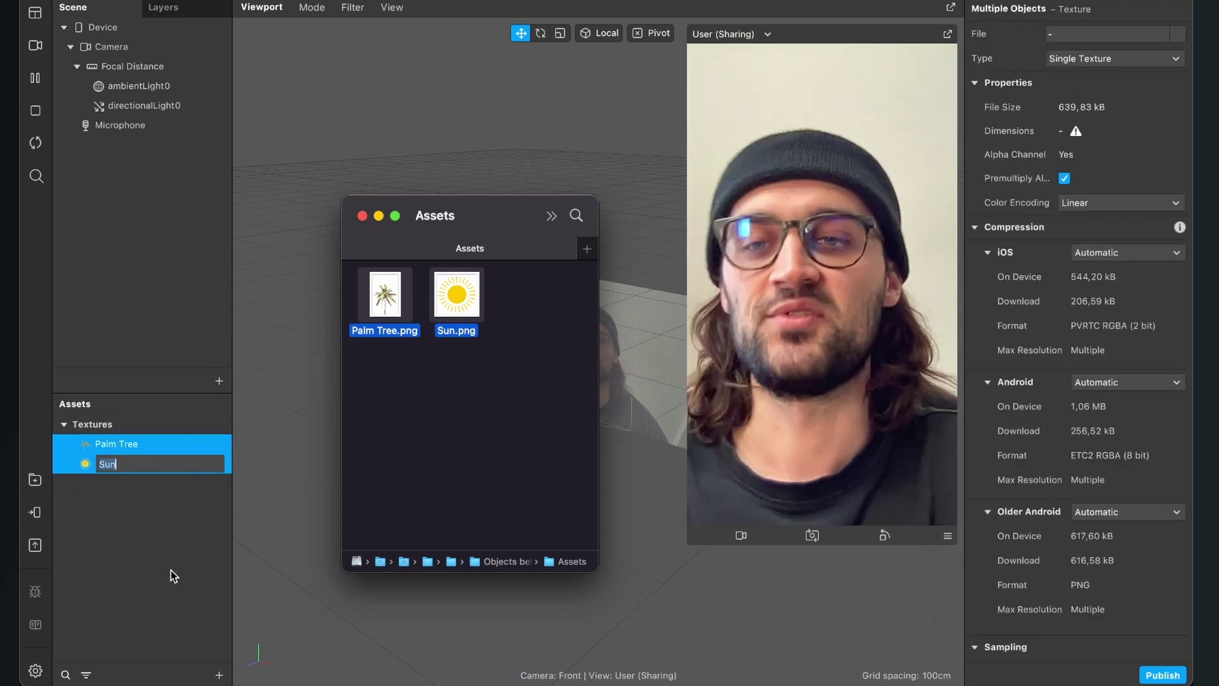
{"action": "left_click", "coordinate": [171, 570]}
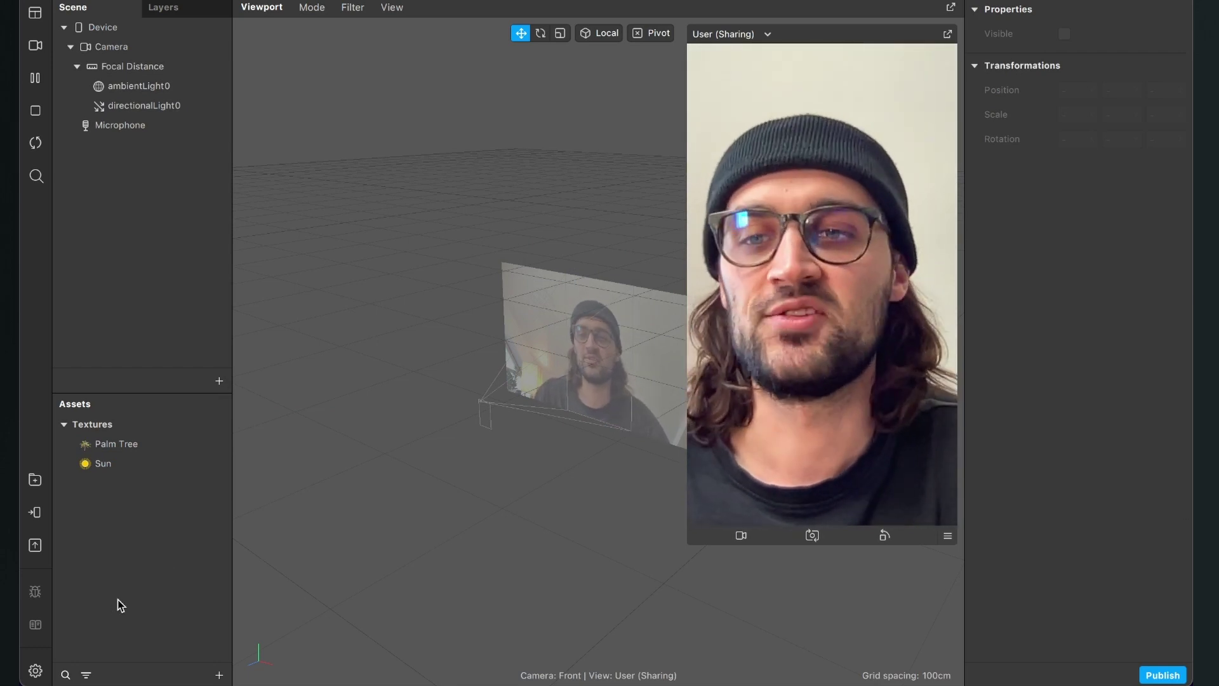
Step: Set the compression of the Palm Tree and Sun textures to None for iOS, Android and Older Android
{"action": "double_click", "coordinate": [124, 444]}
{"action": "left_click", "coordinate": [115, 464], "text": "shift"}
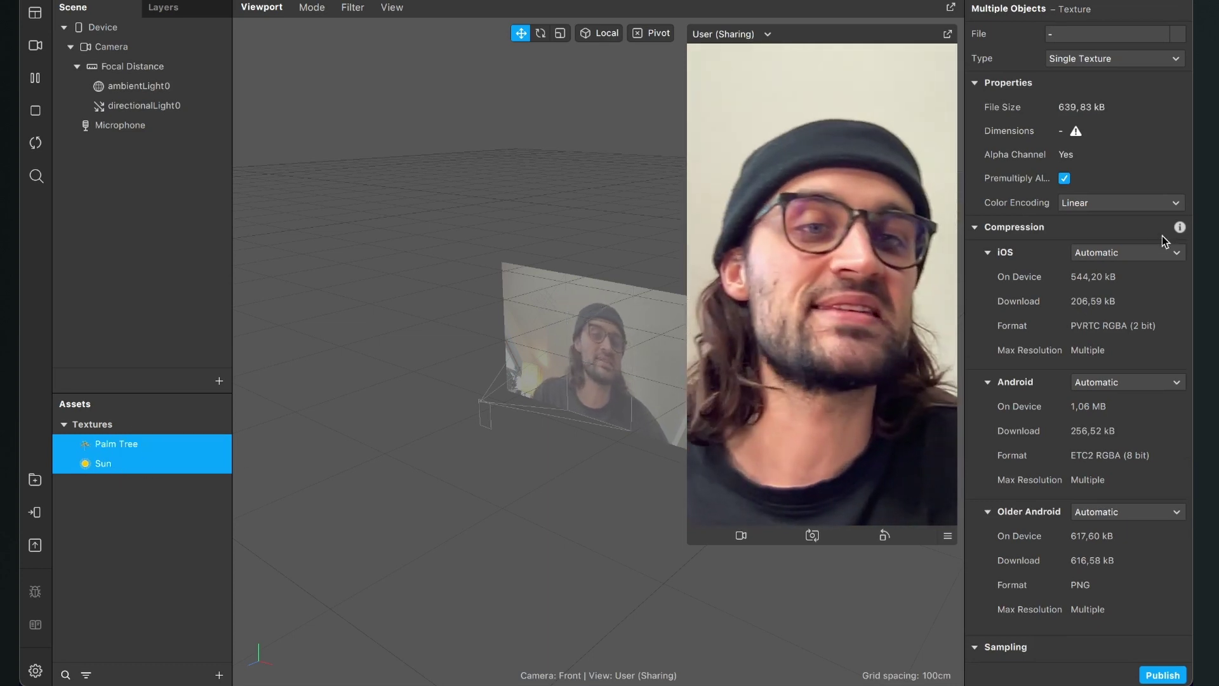
{"action": "left_click", "coordinate": [1117, 257]}
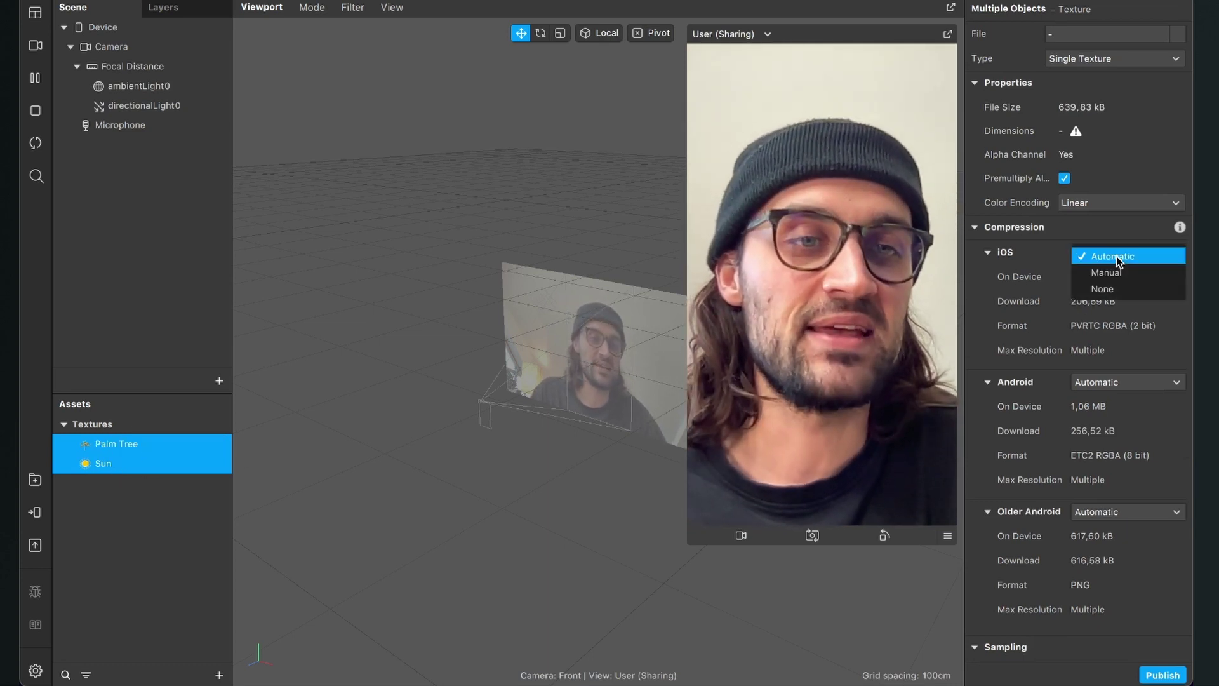
{"action": "left_click", "coordinate": [1114, 289]}
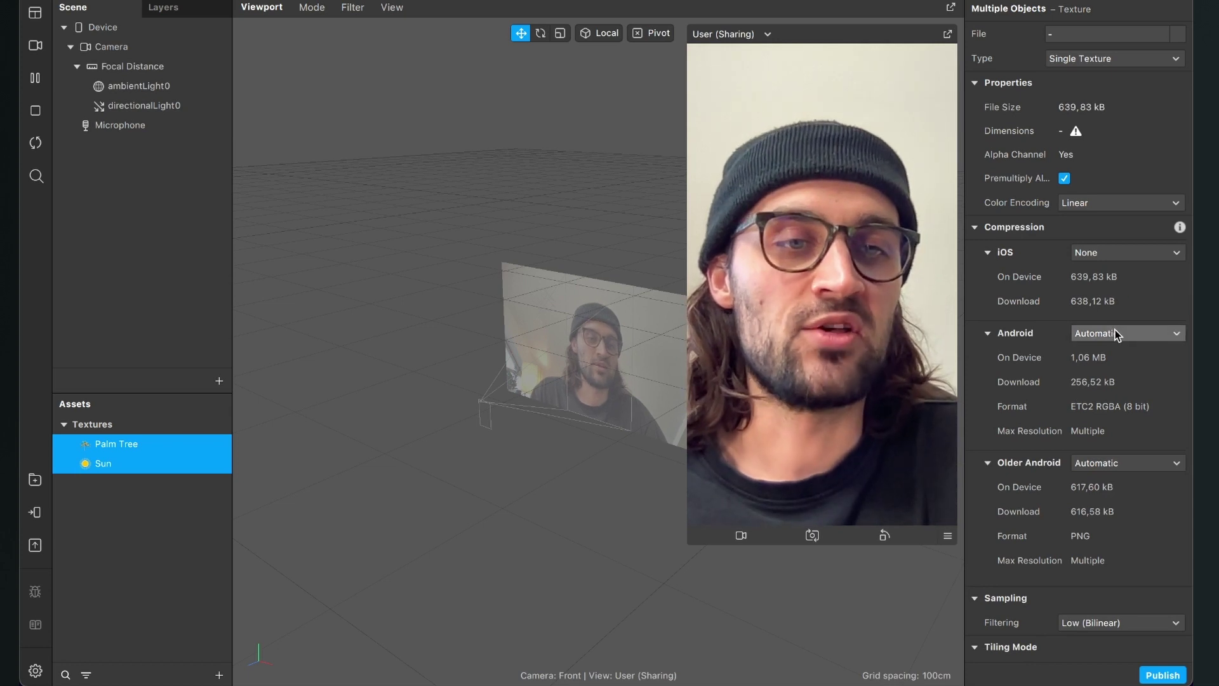
{"action": "left_click", "coordinate": [1110, 369]}
{"action": "left_click", "coordinate": [1109, 424]}
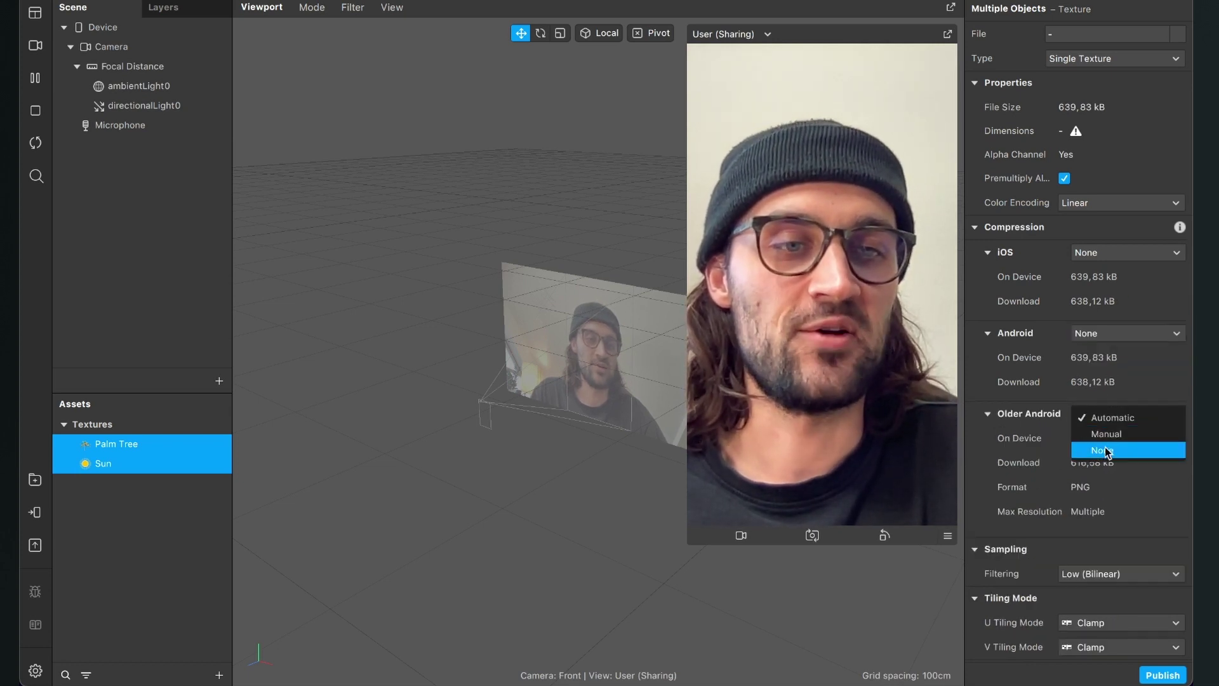
{"action": "left_click", "coordinate": [1107, 451]}
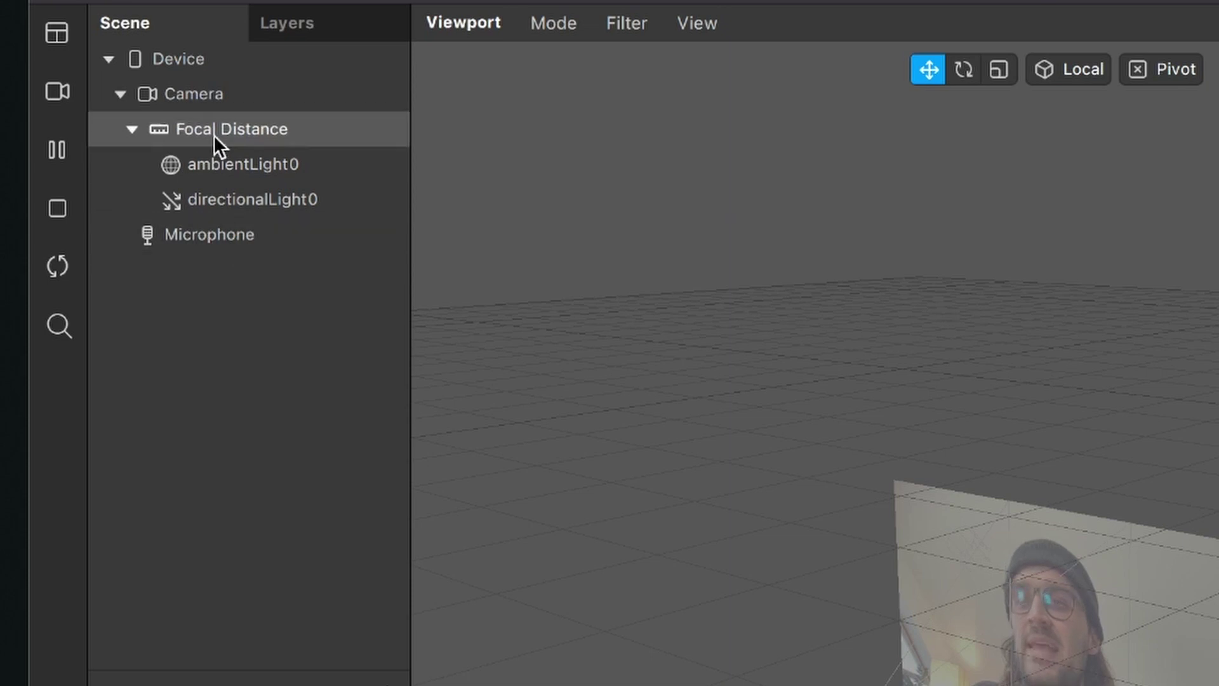
Step: Add a texture extraction and a Person segmentation mask texture to the Camera
{"action": "left_click", "coordinate": [193, 93]}
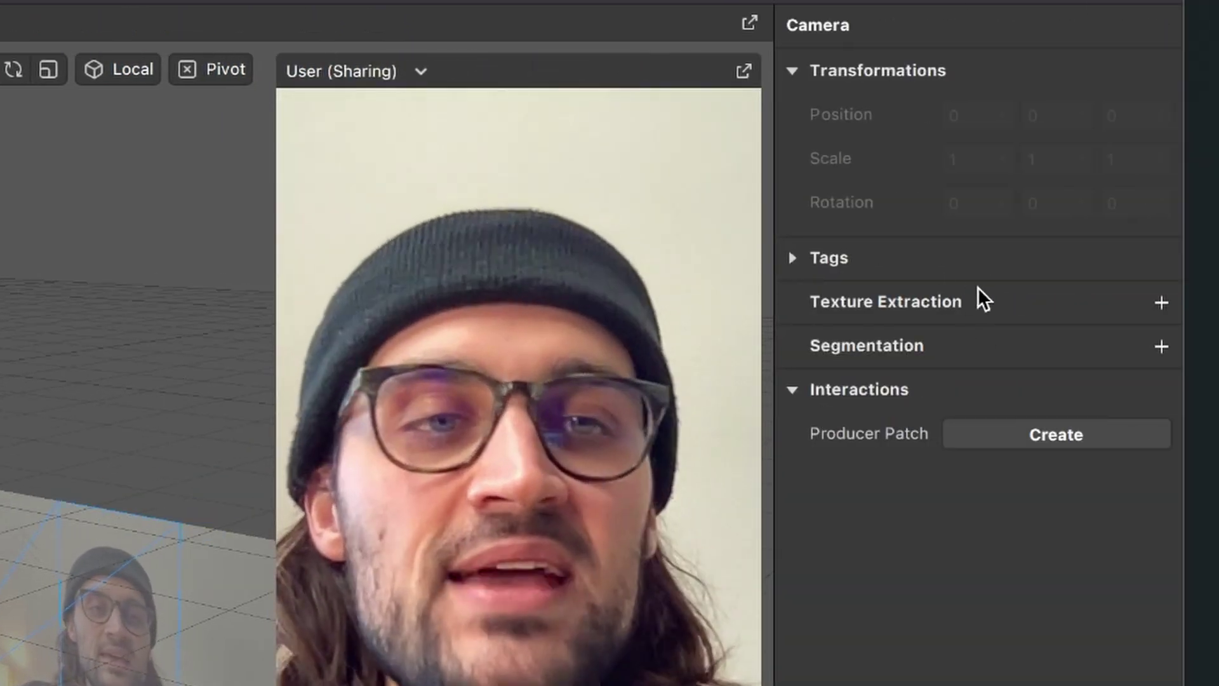
{"action": "left_click", "coordinate": [1160, 303]}
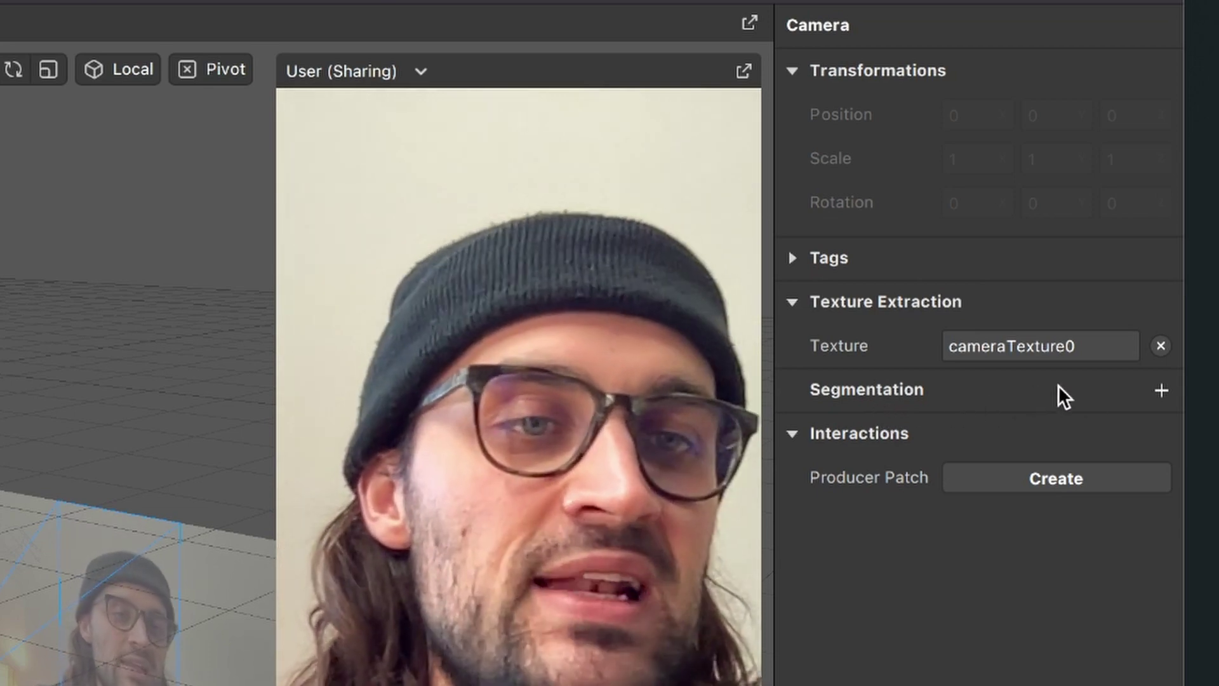
{"action": "left_click", "coordinate": [1153, 391]}
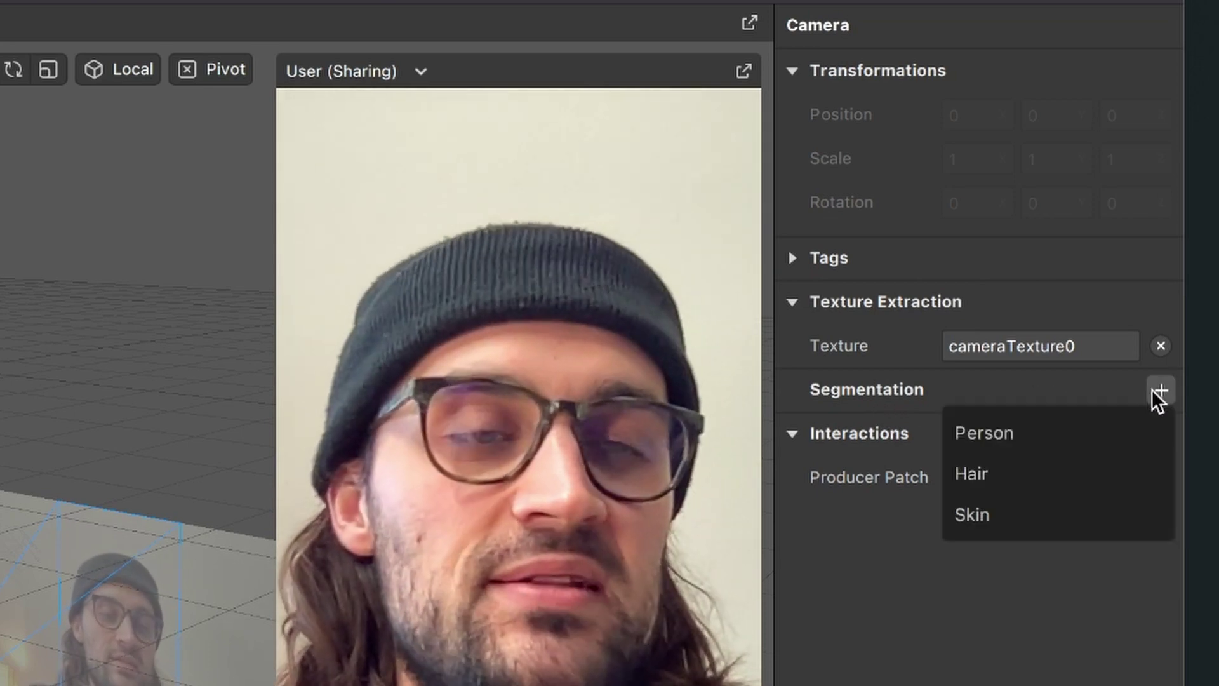
{"action": "left_click", "coordinate": [1017, 432]}
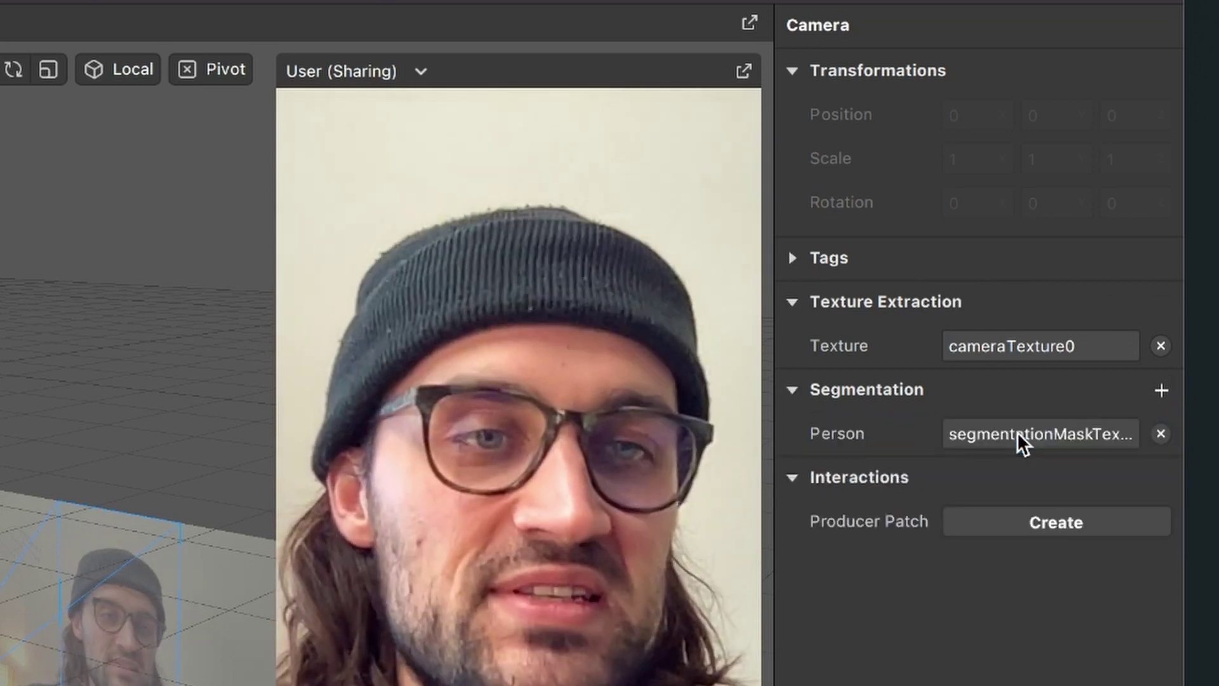
{"action": "key", "text": "Return"}
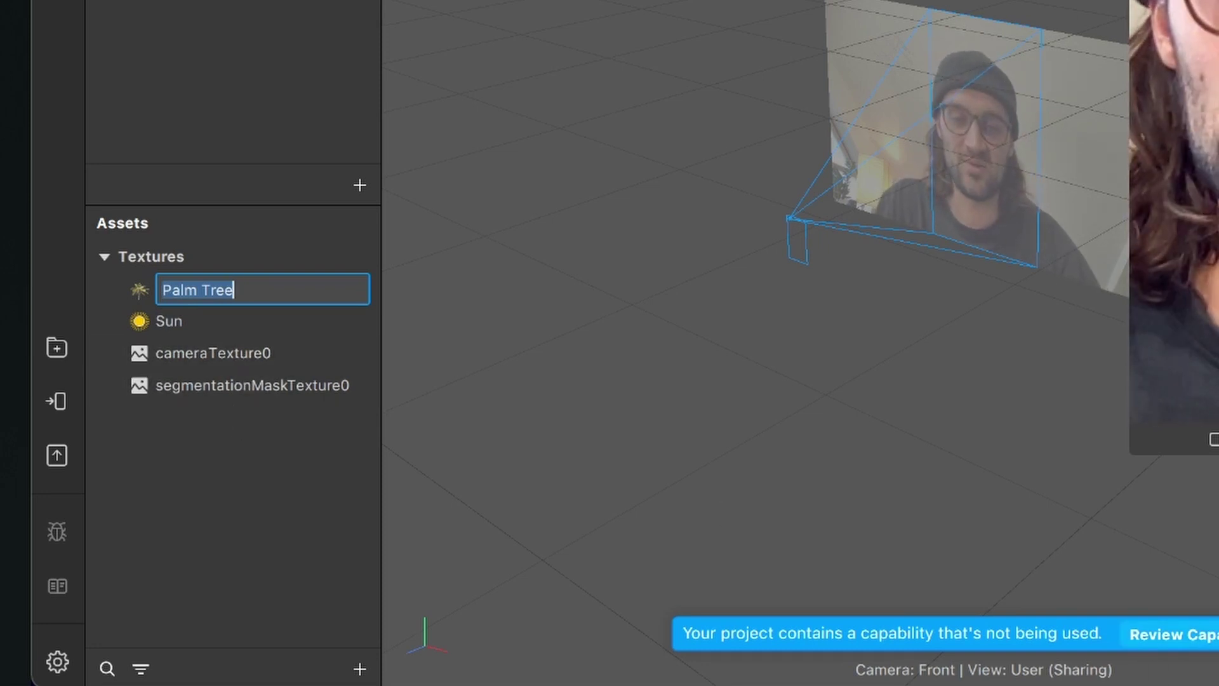
{"action": "left_click", "coordinate": [358, 524]}
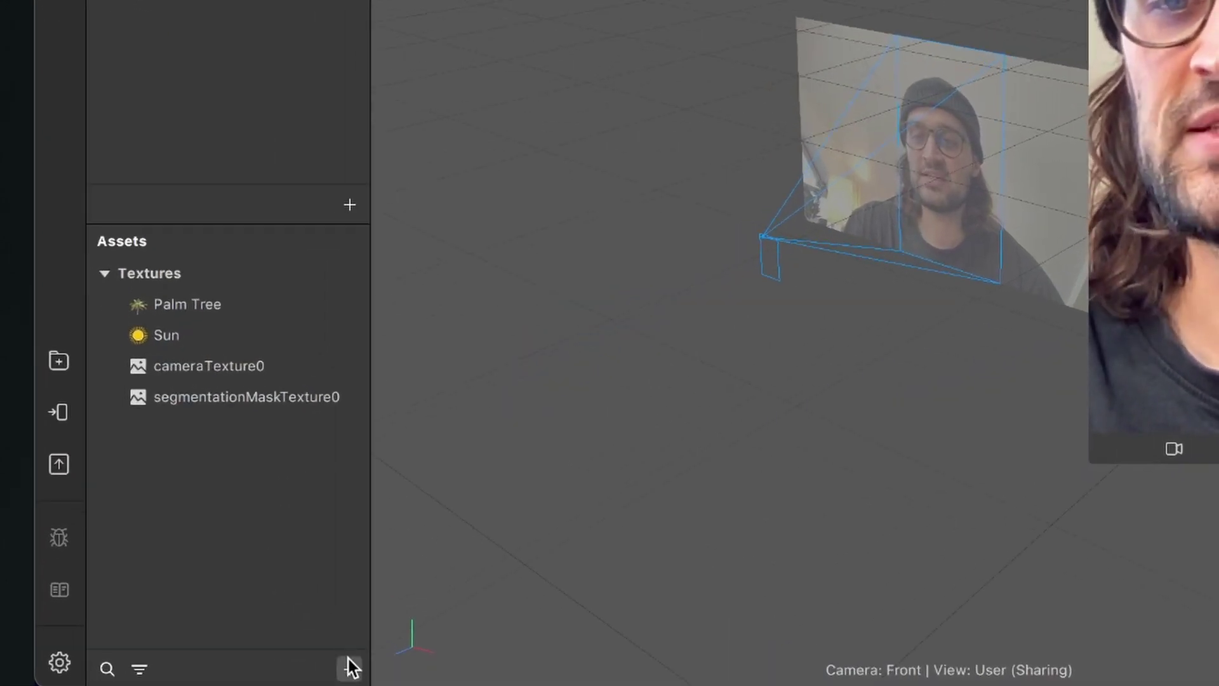
Step: Create a new material in the assets and name it Person
{"action": "left_click", "coordinate": [349, 665]}
{"action": "left_click", "coordinate": [423, 484]}
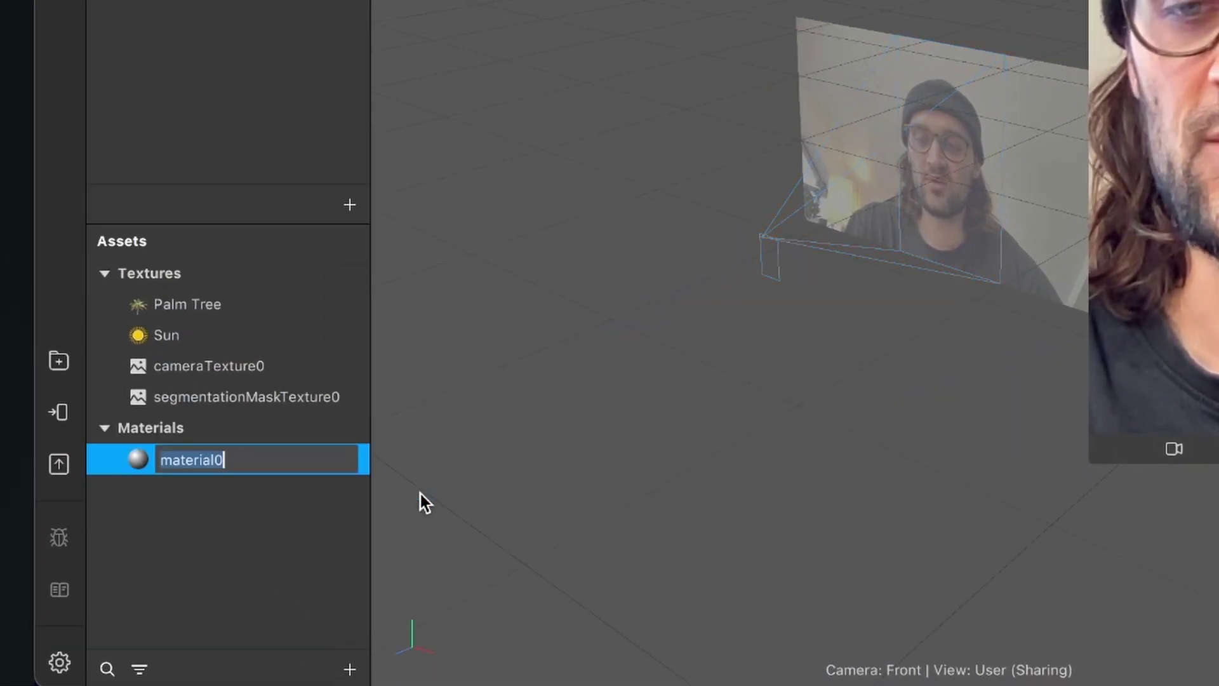
{"action": "type", "text": "Person"}
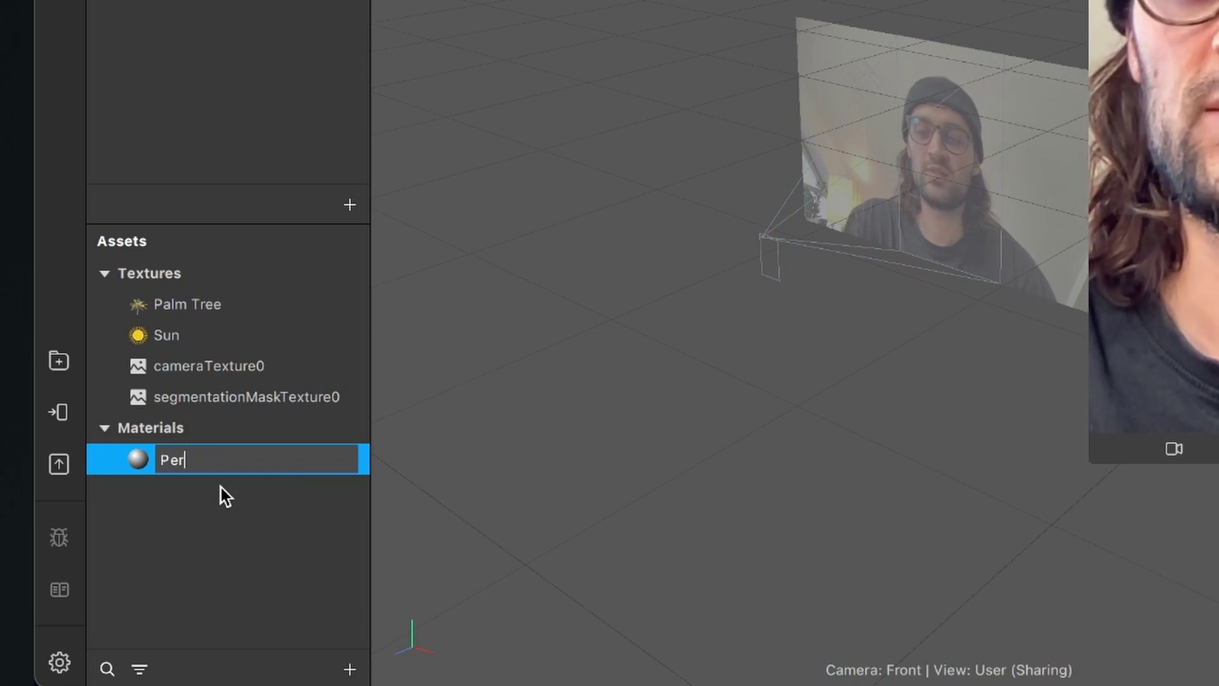
{"action": "key", "text": "Return"}
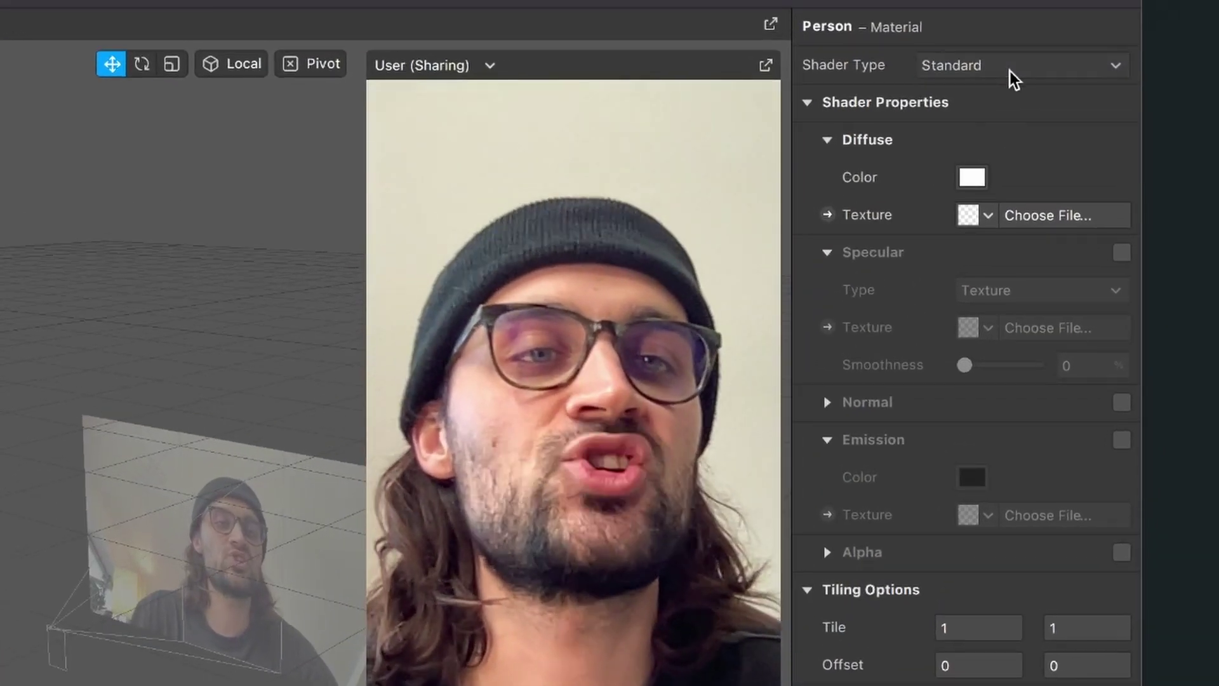
Step: Set the Person material's shader type to Flat and its diffuse texture to cameraTexture0
{"action": "left_click", "coordinate": [1014, 70]}
{"action": "left_click", "coordinate": [1015, 72]}
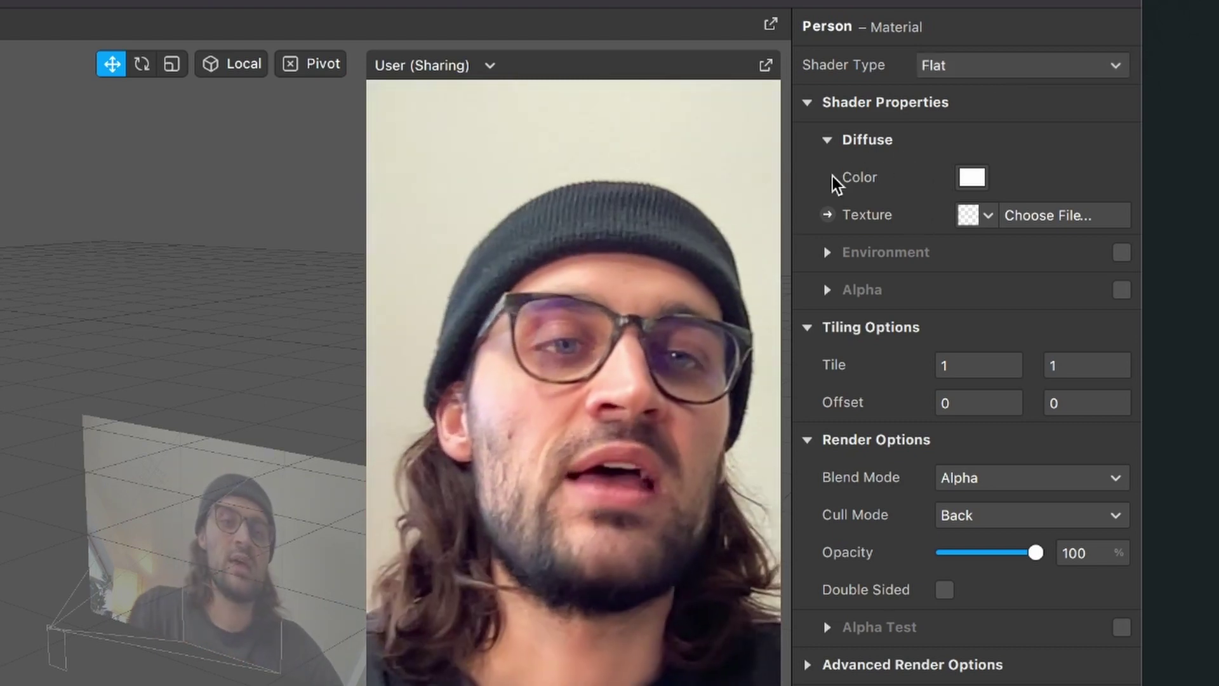
{"action": "left_click", "coordinate": [971, 221]}
{"action": "left_click", "coordinate": [975, 316]}
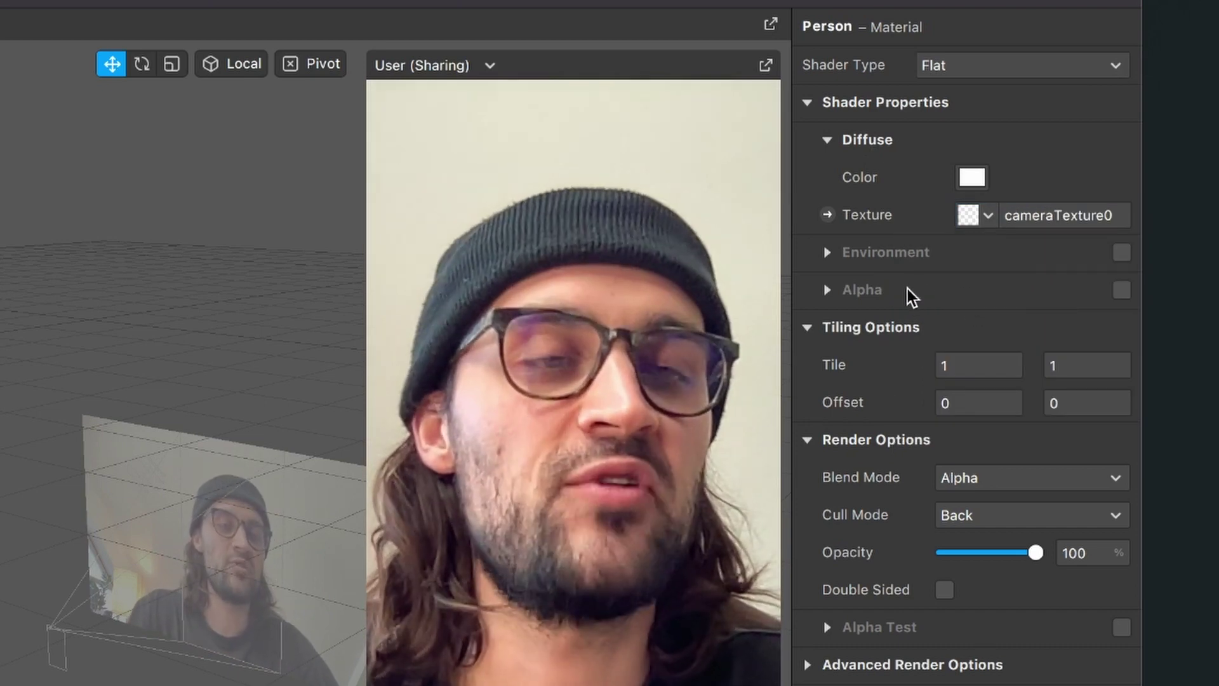
Step: Enable Alpha on the Person material and use segmentationMaskTexture0 as its alpha texture
{"action": "left_click", "coordinate": [1123, 292]}
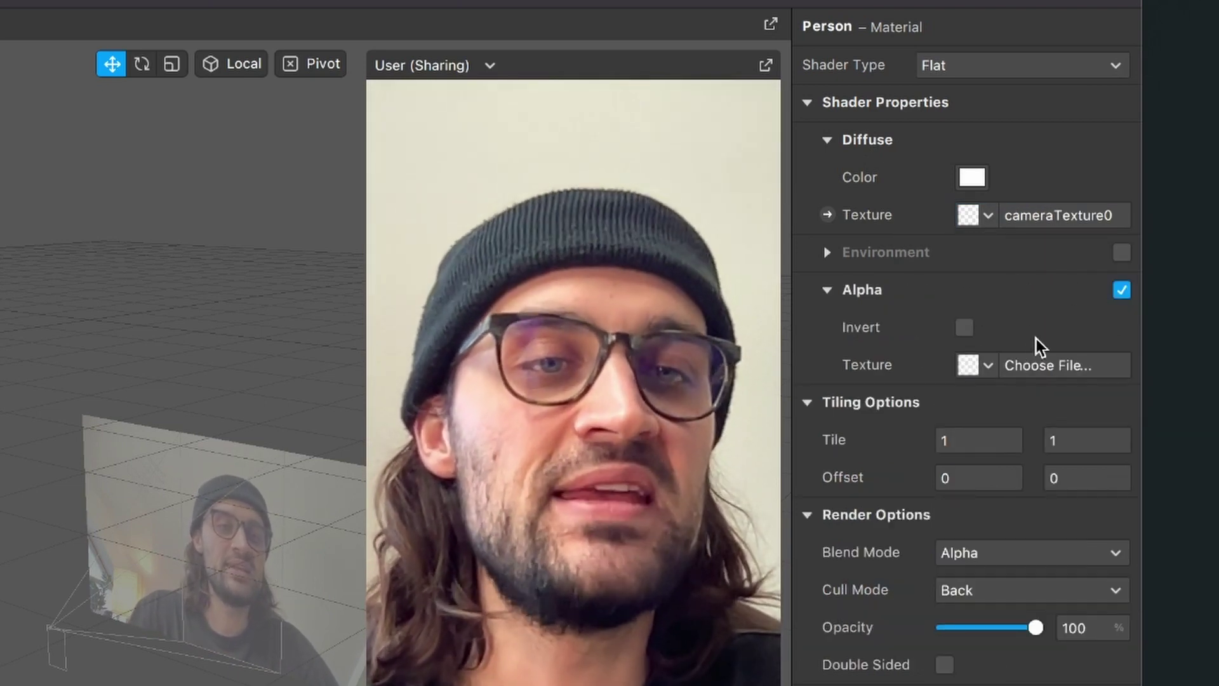
{"action": "left_click", "coordinate": [988, 365]}
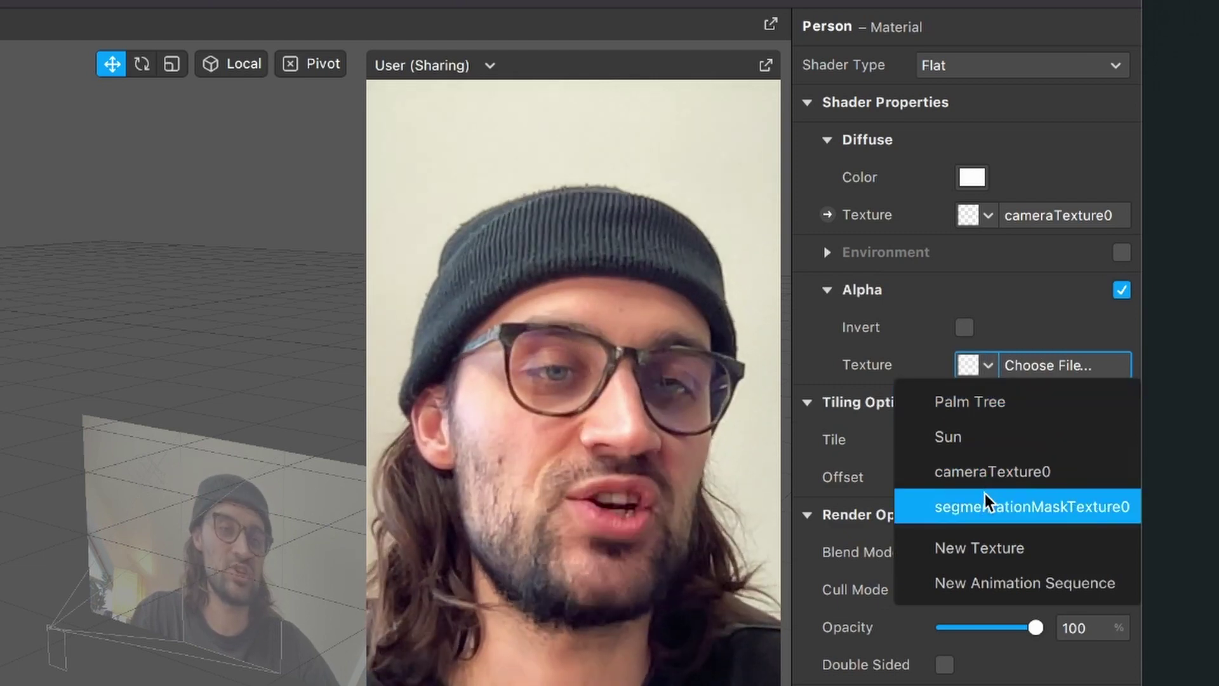
{"action": "left_click", "coordinate": [984, 493]}
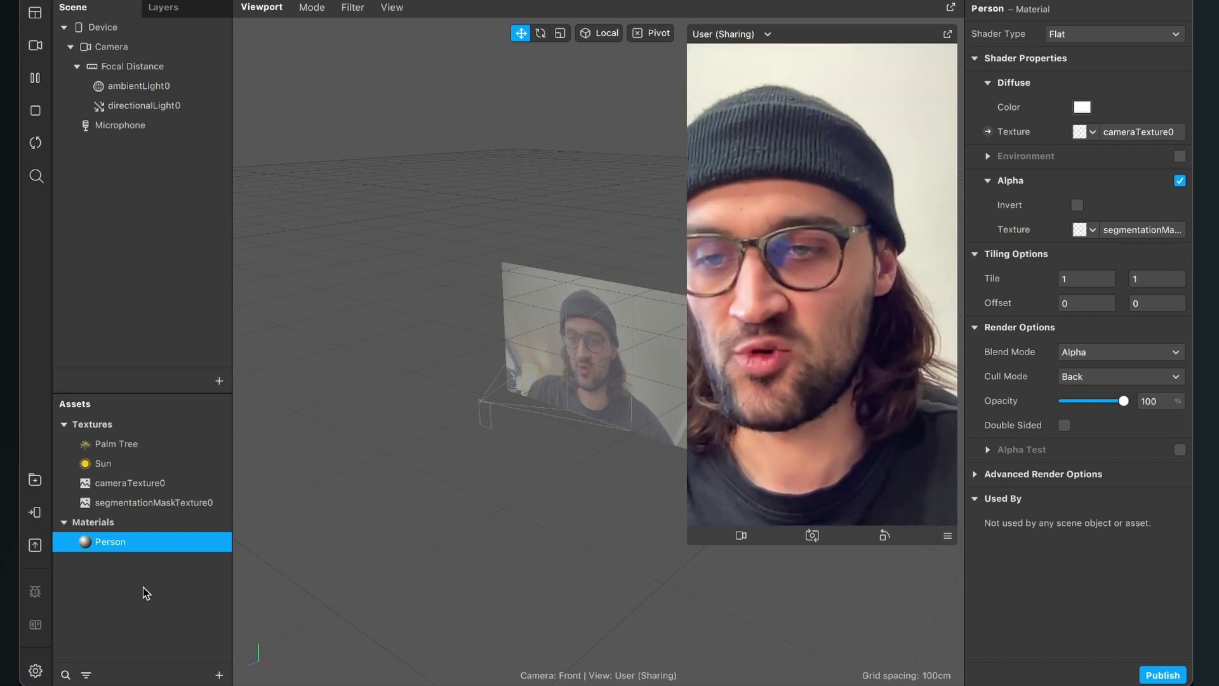
{"action": "left_click", "coordinate": [144, 587]}
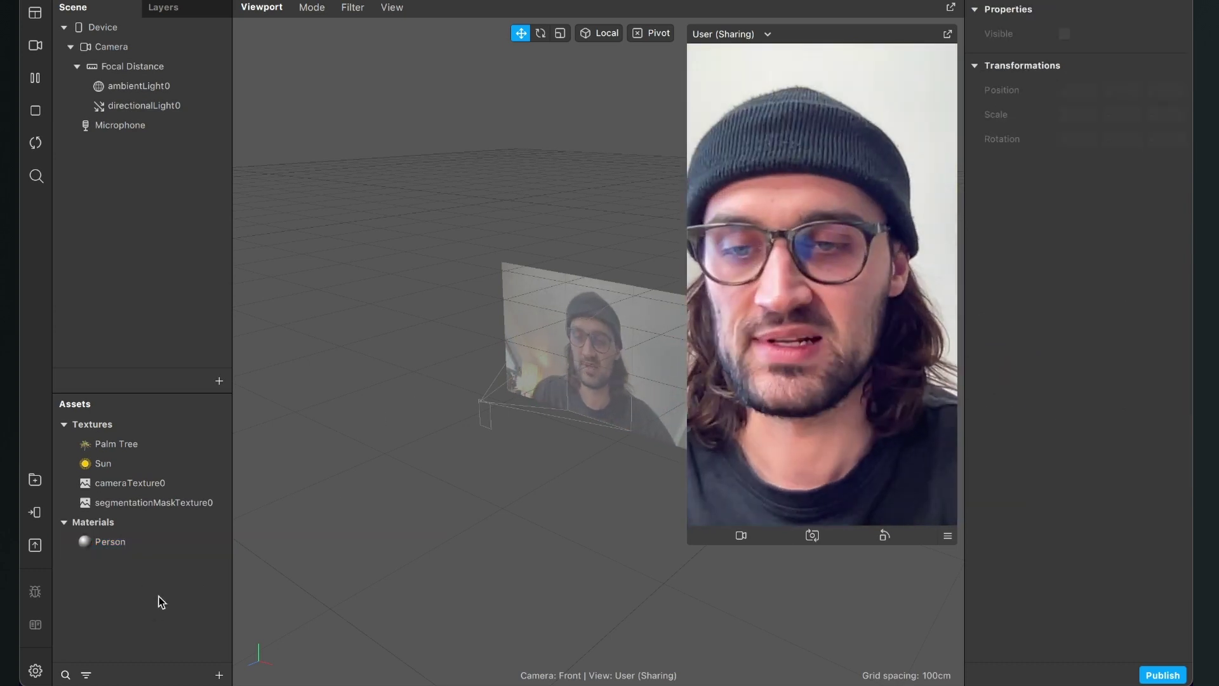
Step: Create a material named Palm Tree with the Flat shader type and the Palm Tree image as diffuse texture
{"action": "left_click", "coordinate": [218, 675]}
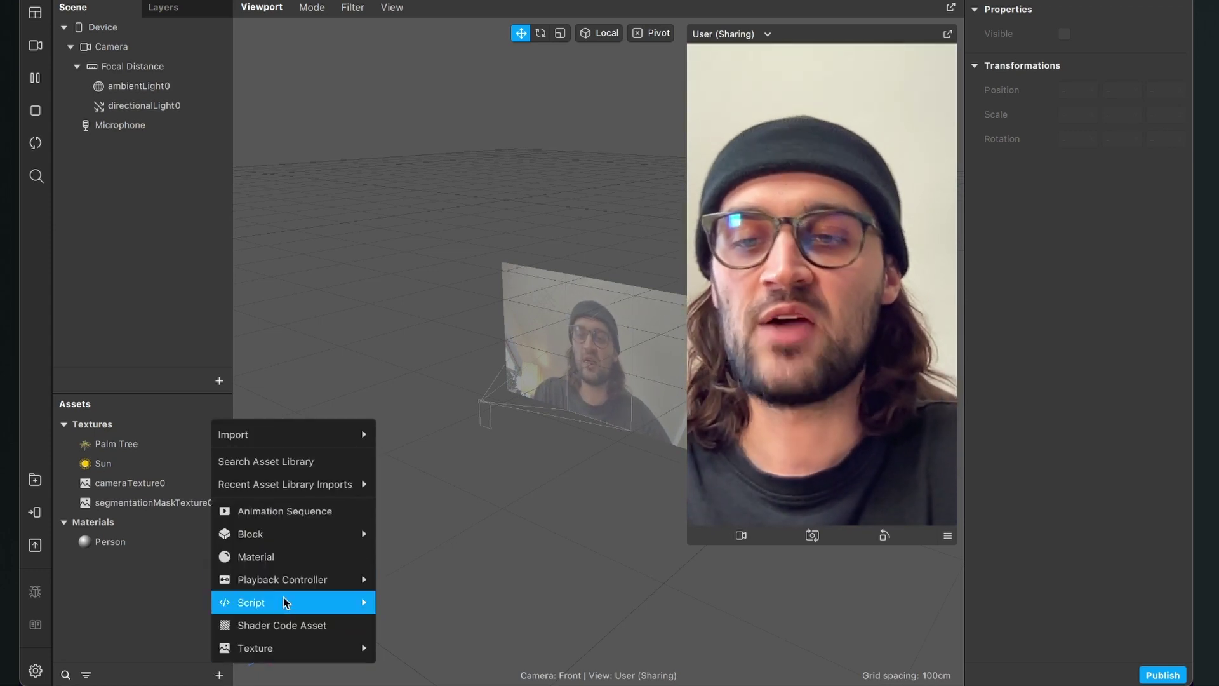
{"action": "left_click", "coordinate": [280, 557]}
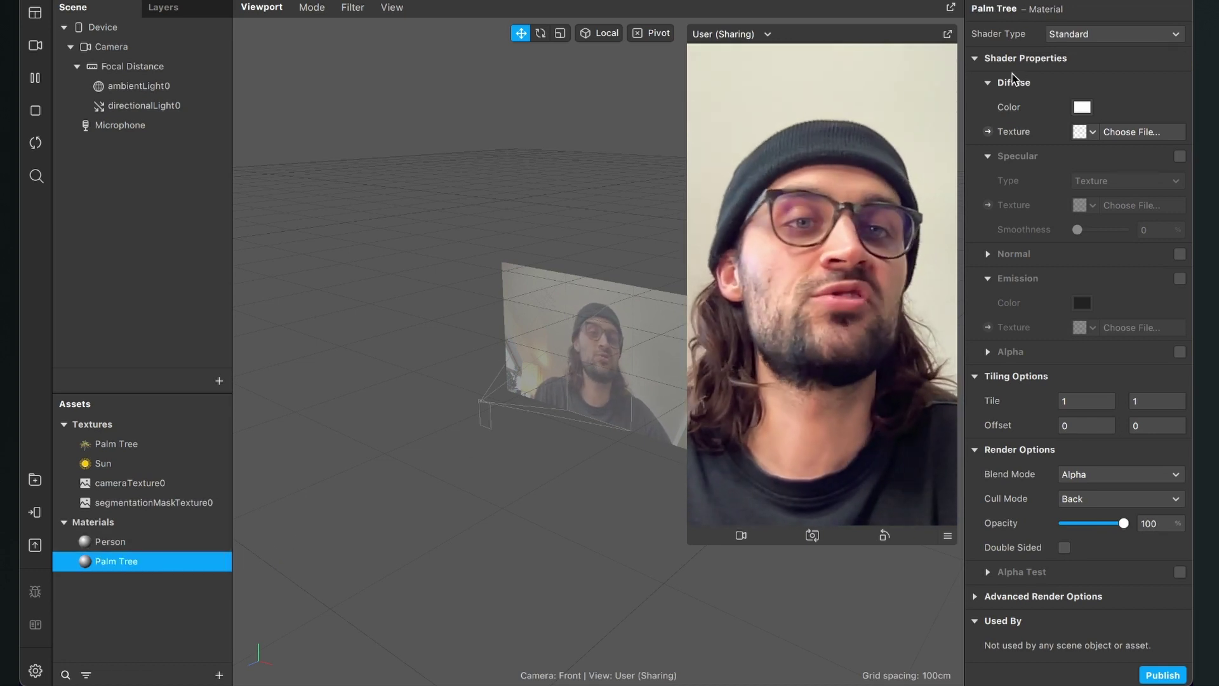
{"action": "left_click", "coordinate": [1095, 33]}
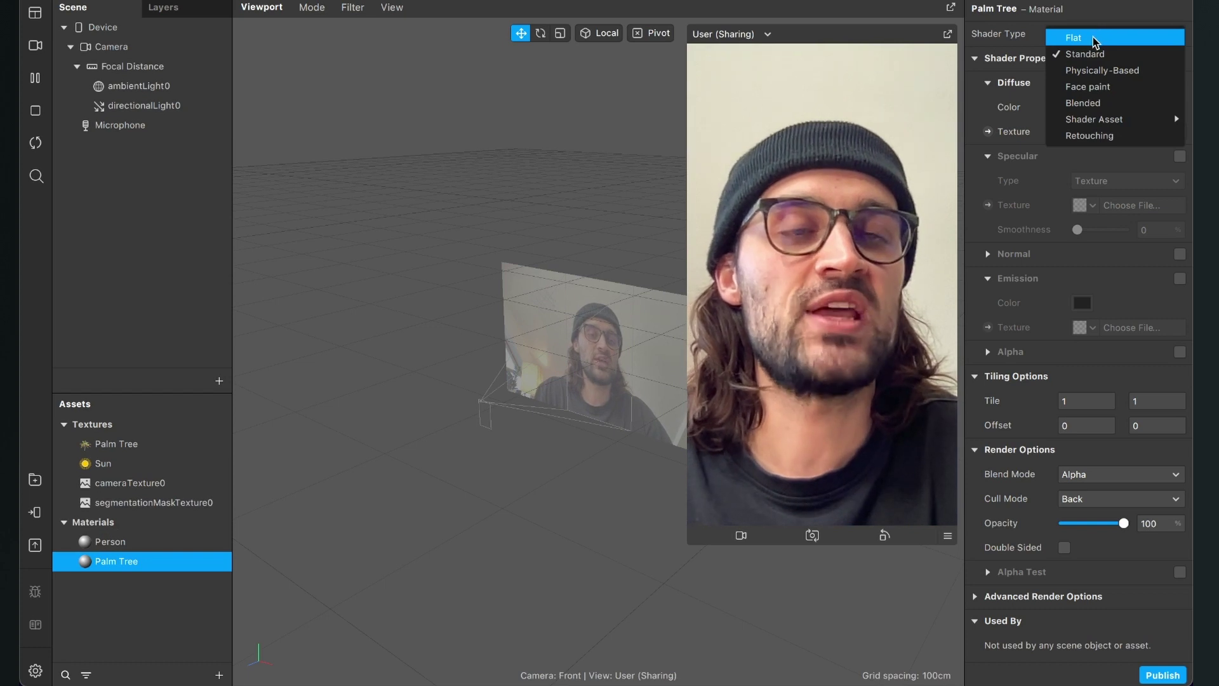
{"action": "left_click", "coordinate": [1094, 38]}
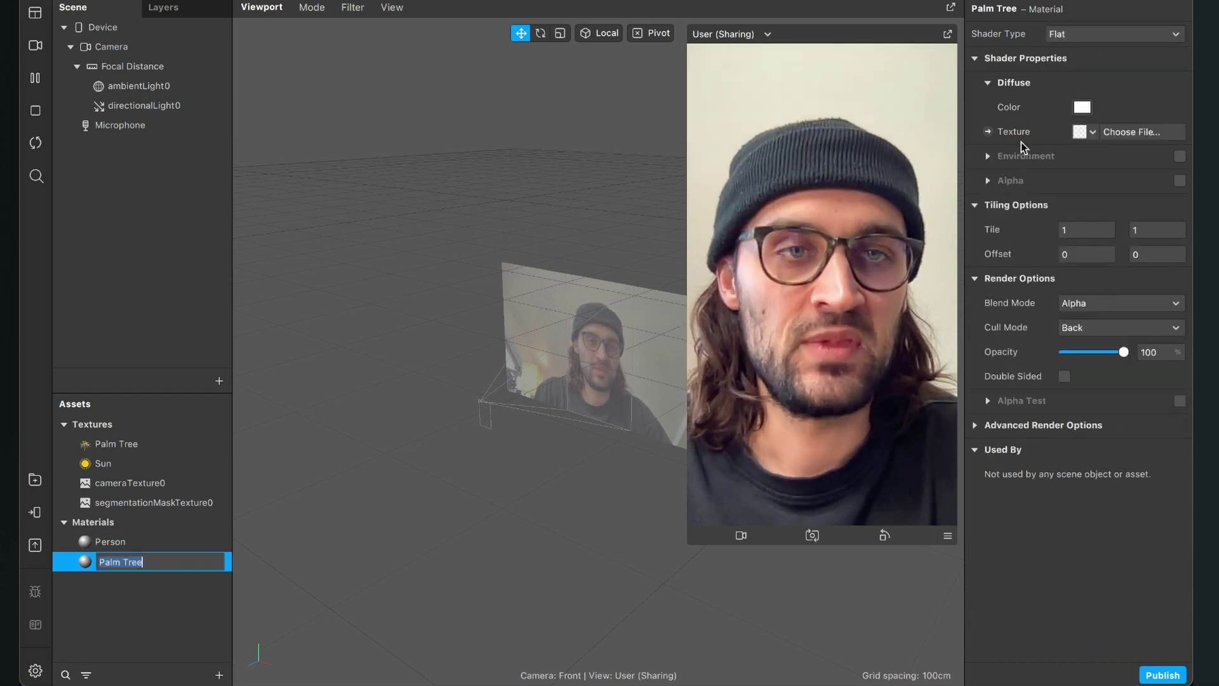
{"action": "left_click", "coordinate": [1092, 132]}
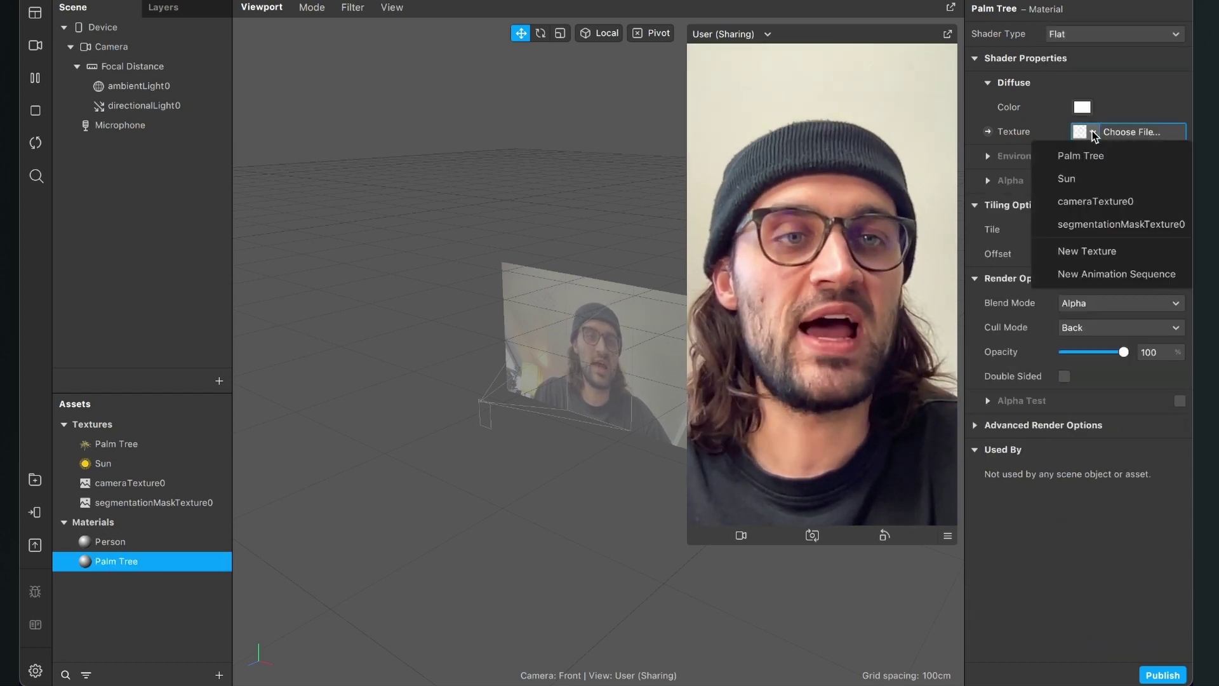
{"action": "left_click", "coordinate": [1084, 150]}
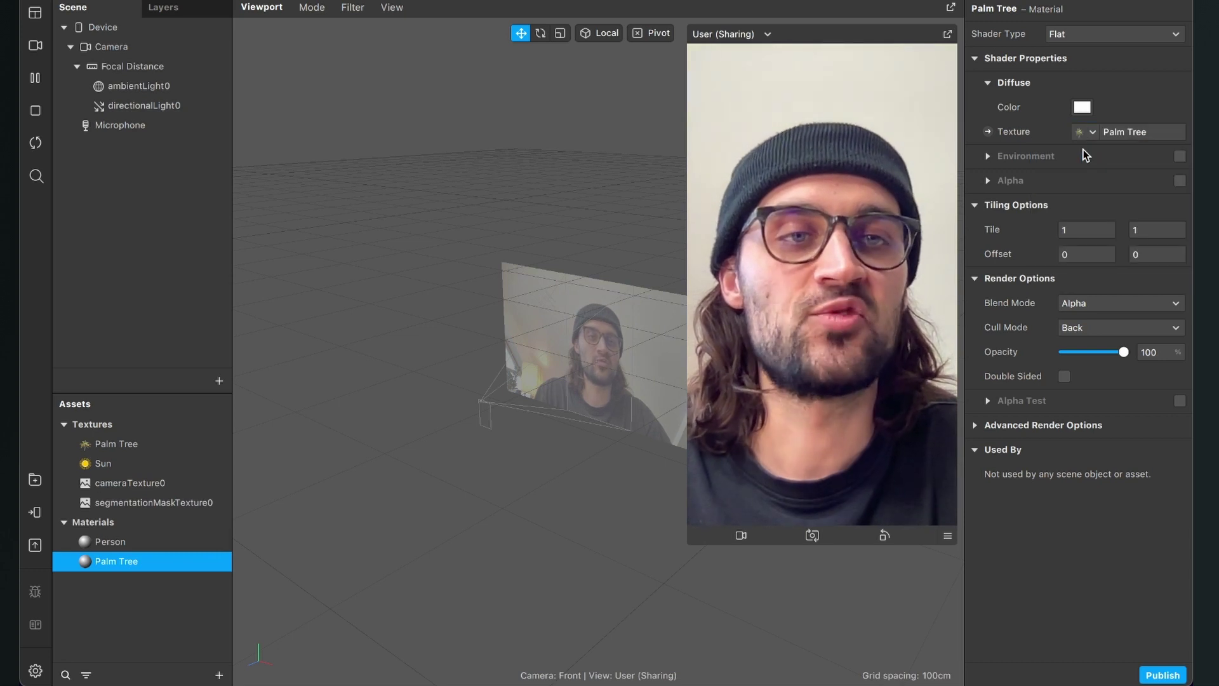
{"action": "left_click", "coordinate": [125, 643]}
Step: Create another material with the Flat shader type and the Sun image as its diffuse texture
{"action": "left_click", "coordinate": [221, 674]}
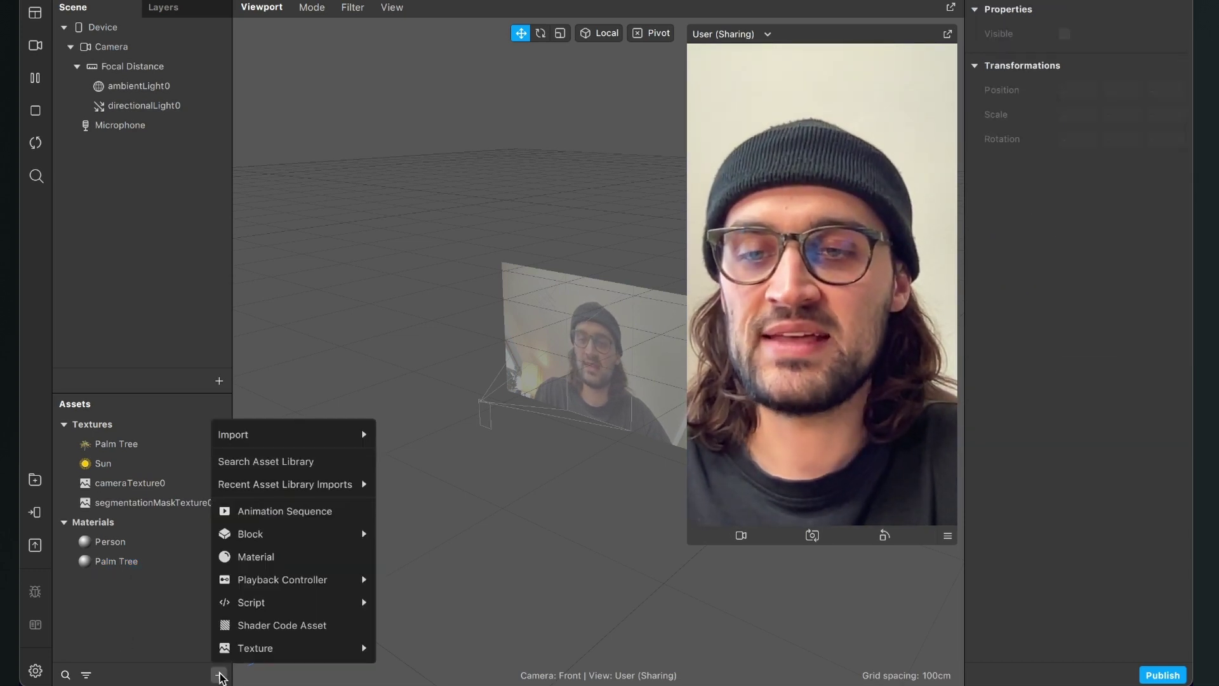
{"action": "left_click", "coordinate": [292, 559]}
{"action": "key", "text": "Return"}
{"action": "left_click", "coordinate": [1111, 35]}
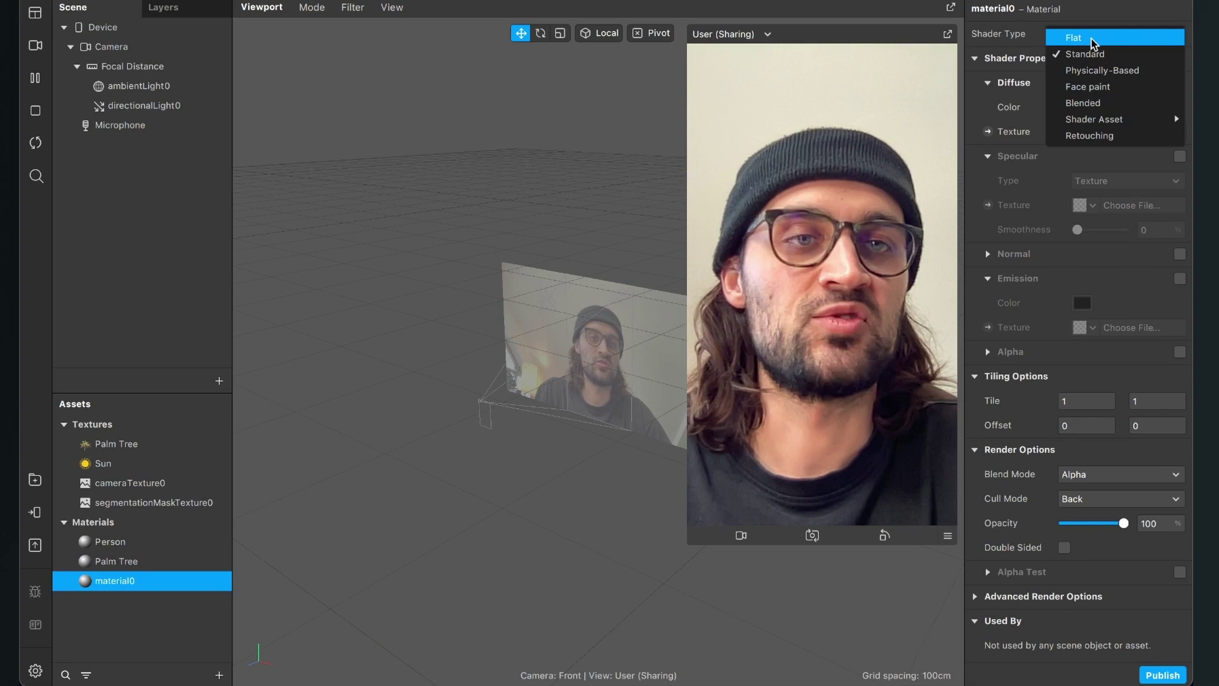
{"action": "left_click", "coordinate": [1093, 39]}
{"action": "left_click", "coordinate": [1090, 133]}
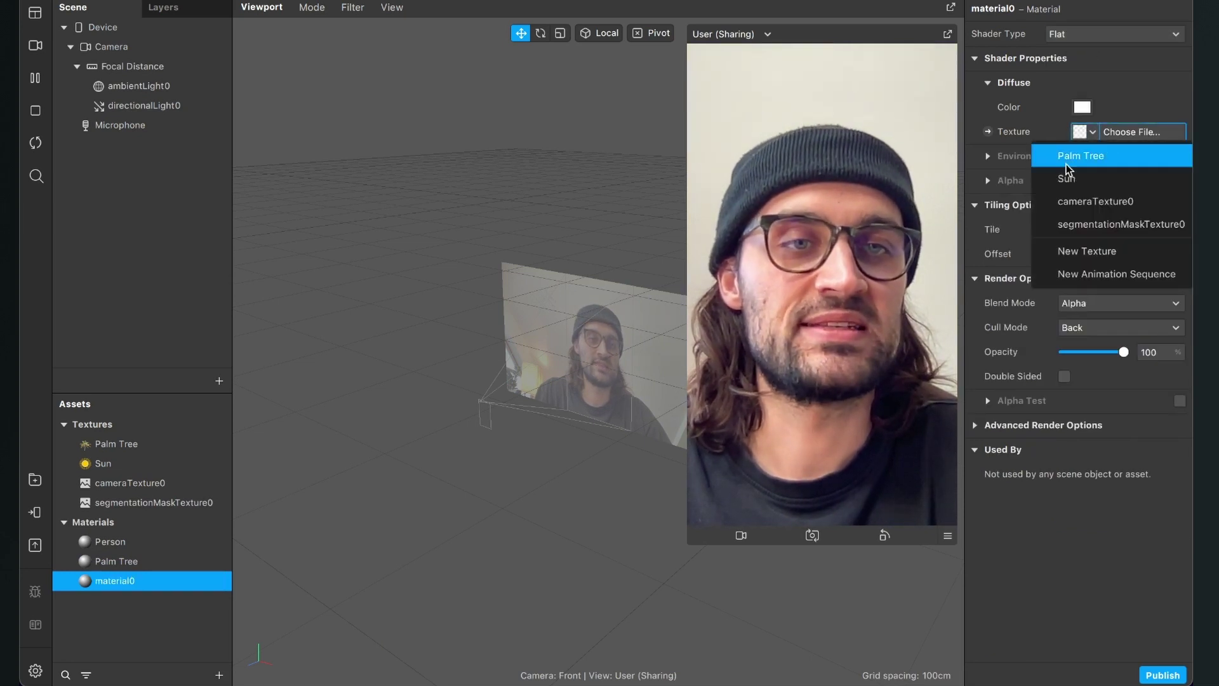
{"action": "left_click", "coordinate": [1071, 180]}
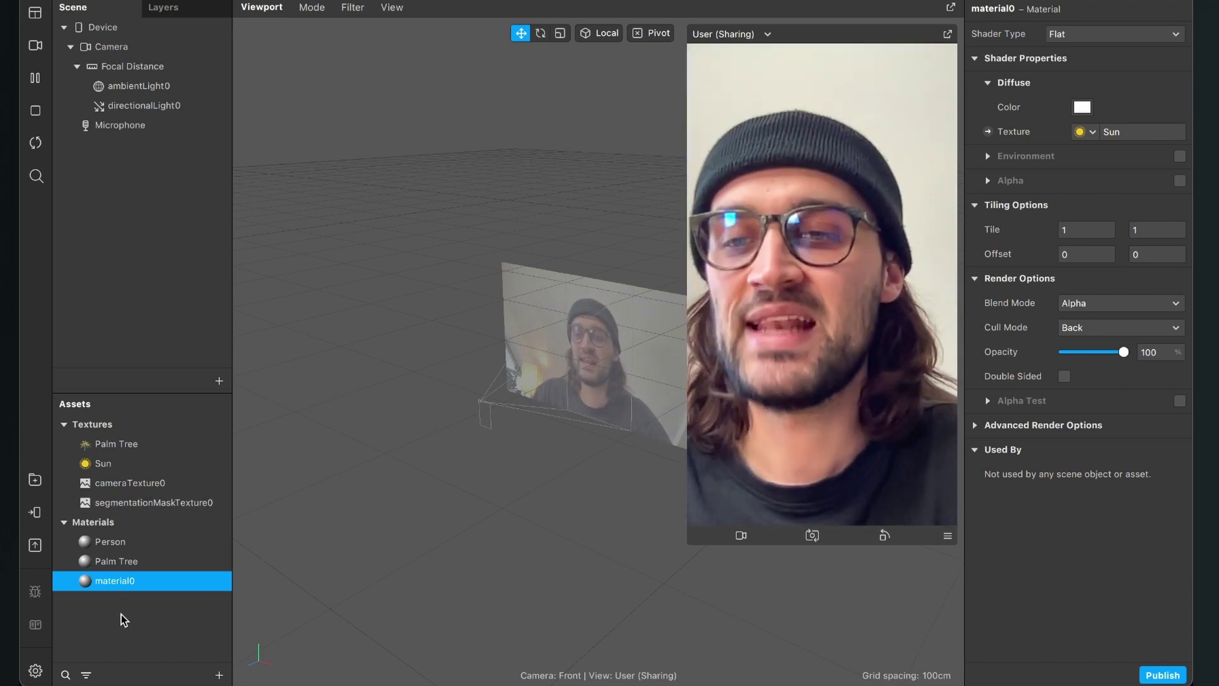
Step: Rename the new material that uses the Sun texture as Sun
{"action": "left_click", "coordinate": [123, 604]}
{"action": "left_click", "coordinate": [124, 581]}
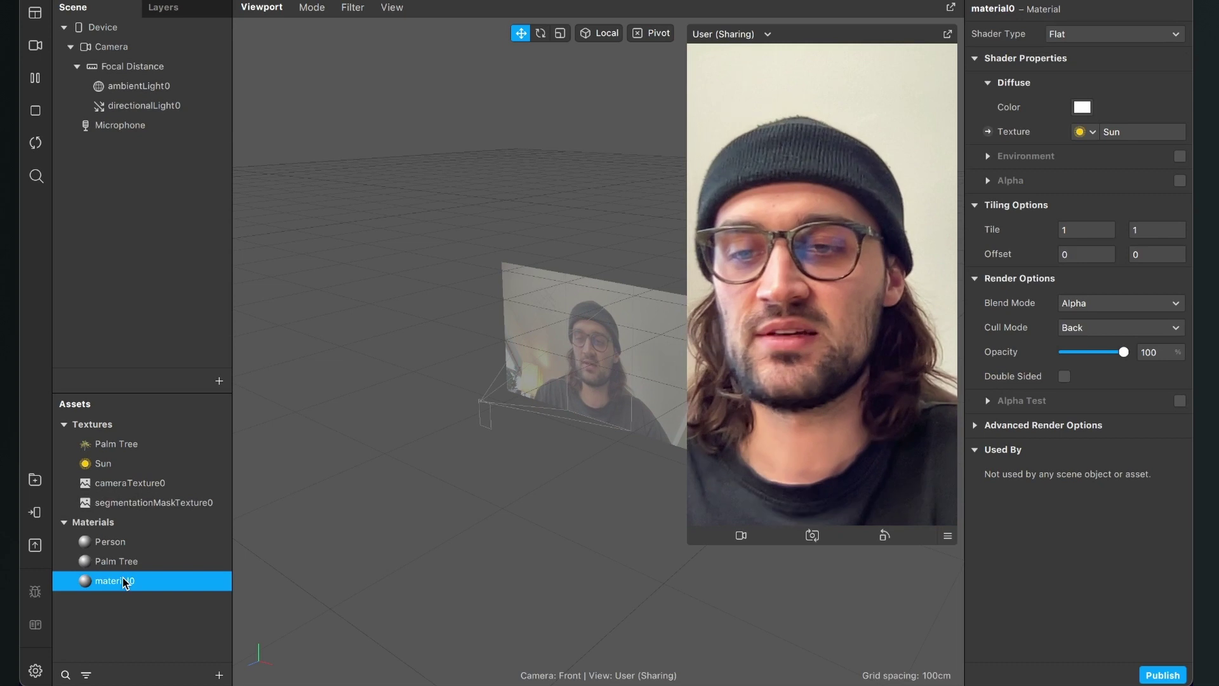
{"action": "key", "text": "Return"}
{"action": "type", "text": "Su"}
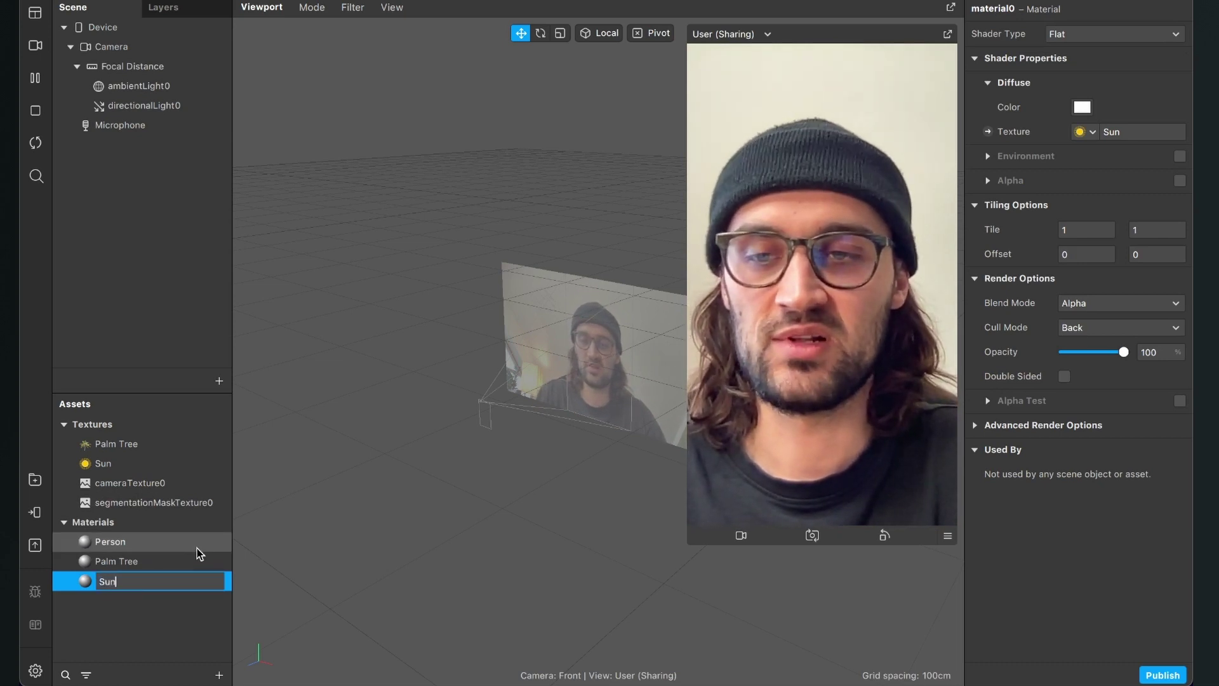
{"action": "type", "text": "n"}
{"action": "key", "text": "Return"}
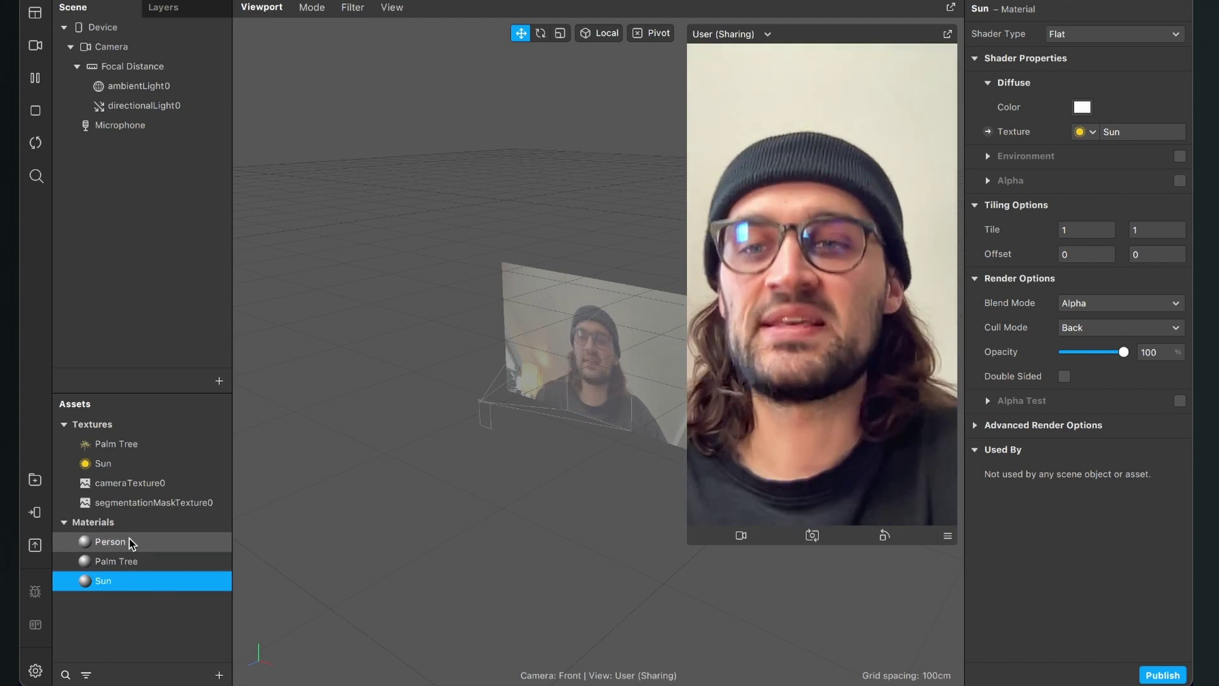
Step: Disable Use Depth Test and Write to Depth in the Person material's advanced render options
{"action": "left_click", "coordinate": [129, 538]}
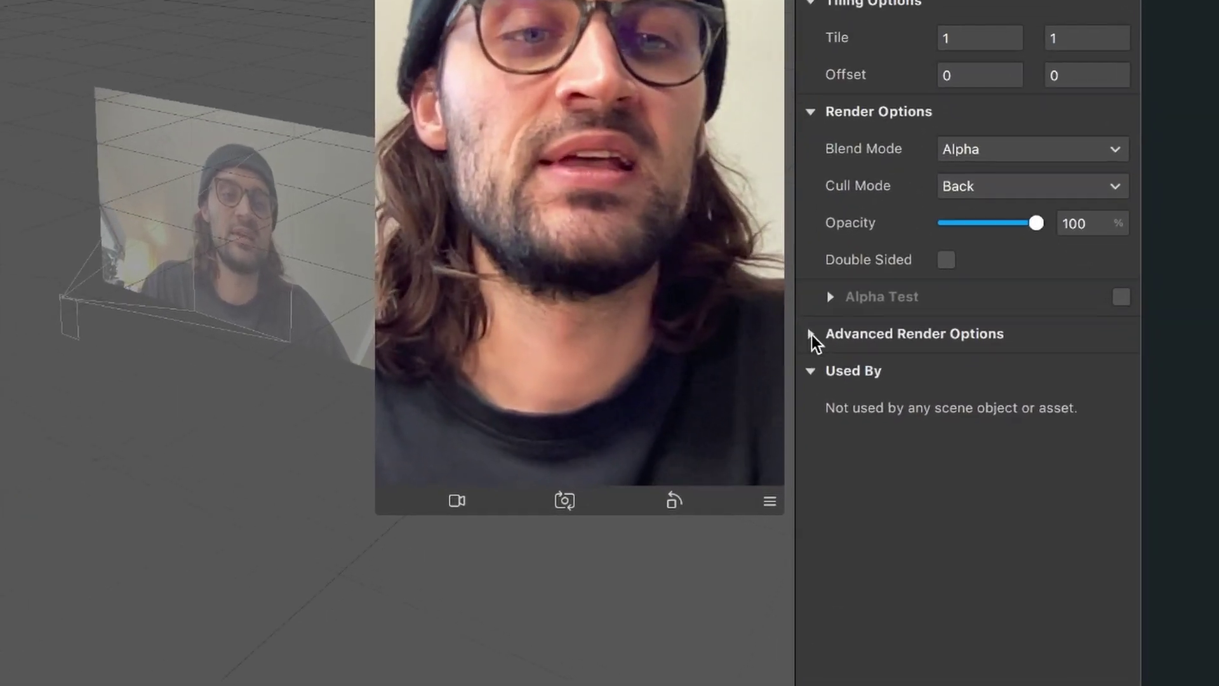
{"action": "left_click", "coordinate": [978, 424]}
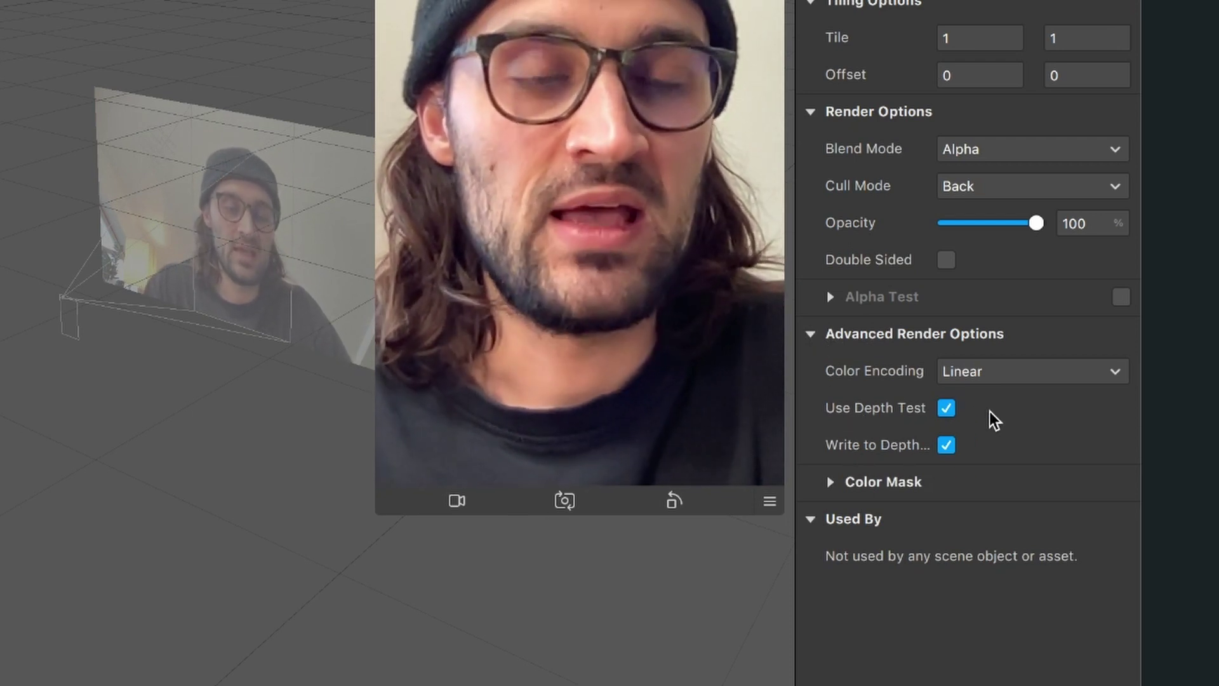
{"action": "left_click", "coordinate": [946, 407]}
{"action": "left_click", "coordinate": [947, 444]}
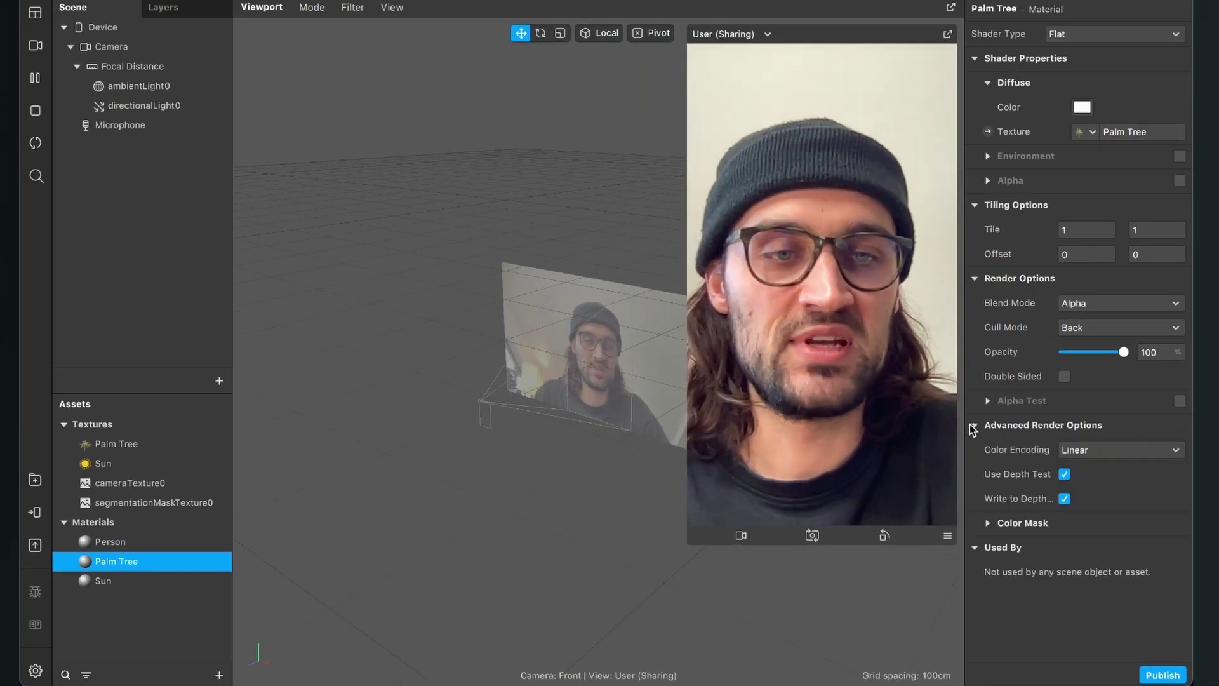
Step: Disable Use Depth Test and Write to Depth for both the Palm Tree and Sun materials
{"action": "left_click", "coordinate": [1065, 475]}
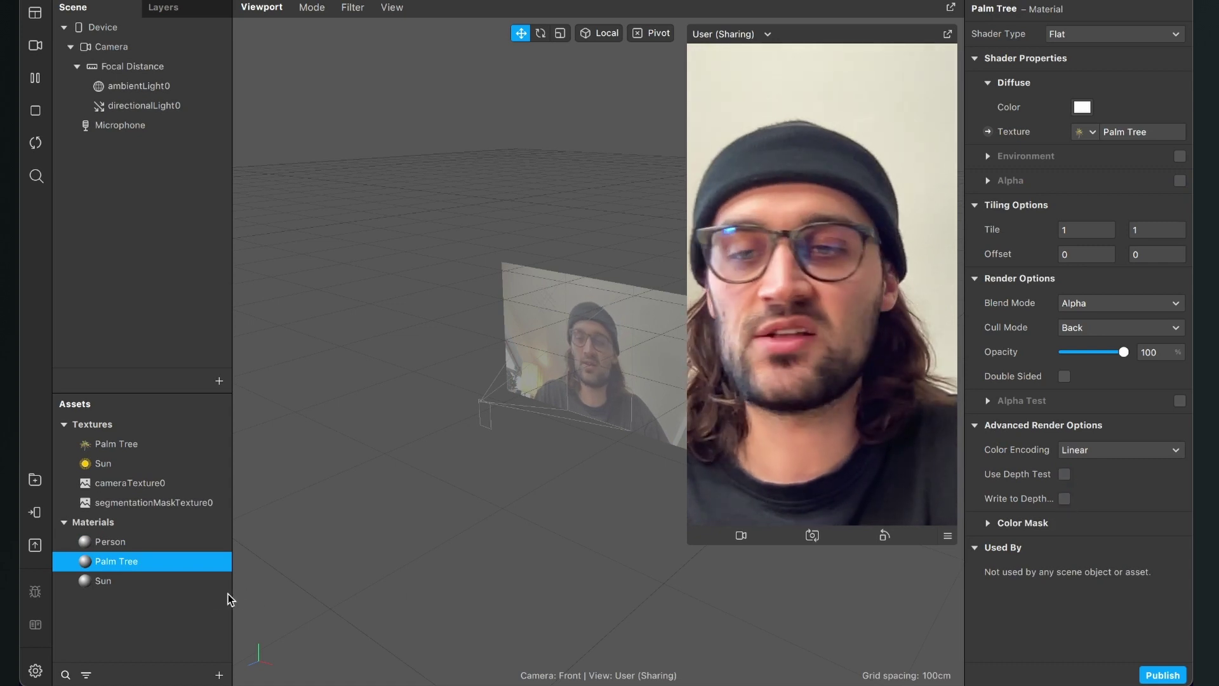
{"action": "left_click", "coordinate": [134, 582]}
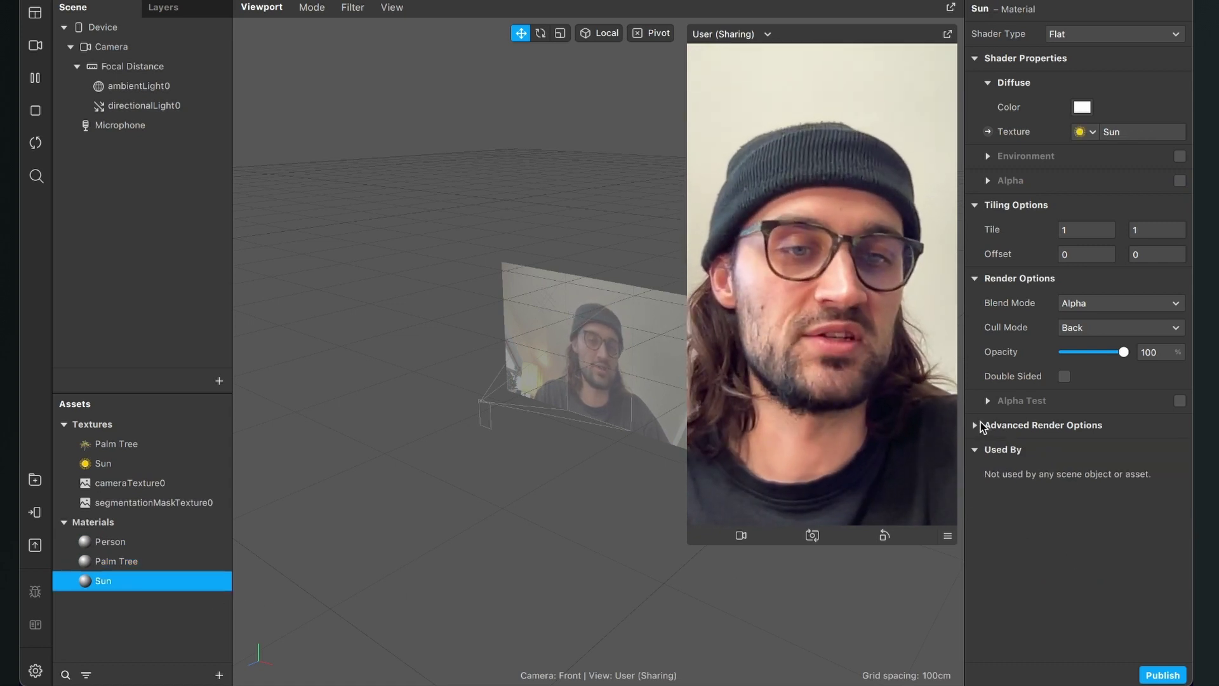
{"action": "left_click", "coordinate": [978, 424]}
{"action": "left_click", "coordinate": [1063, 474]}
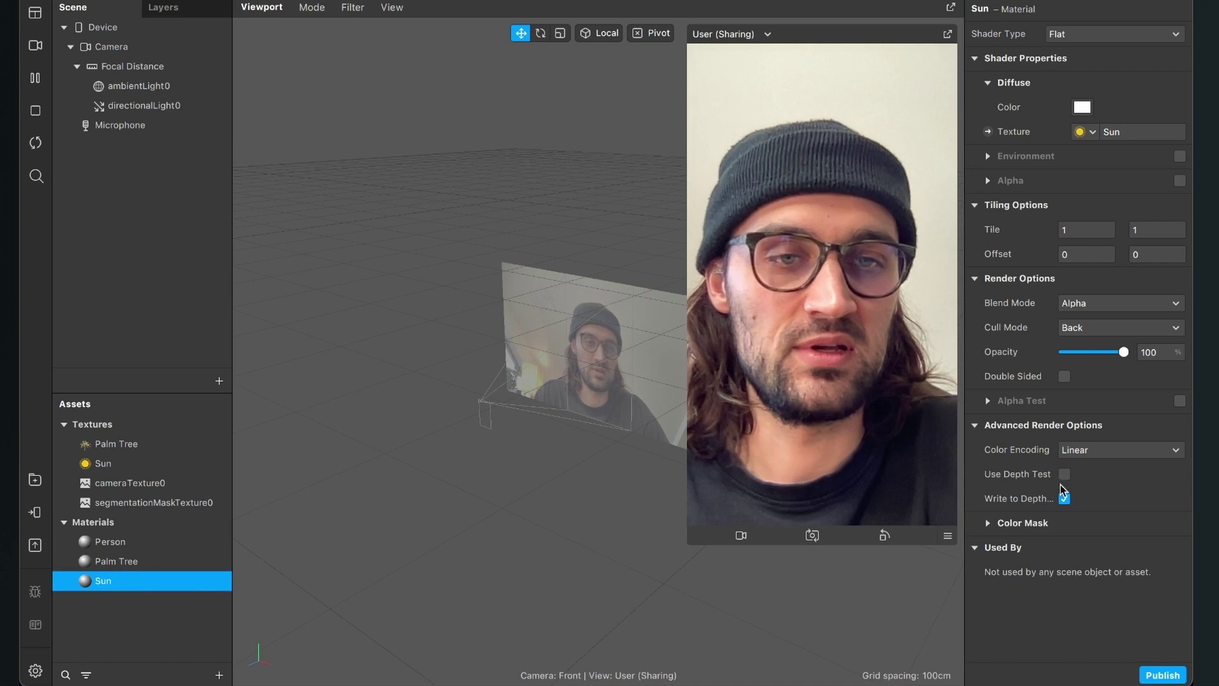
{"action": "left_click", "coordinate": [1065, 499]}
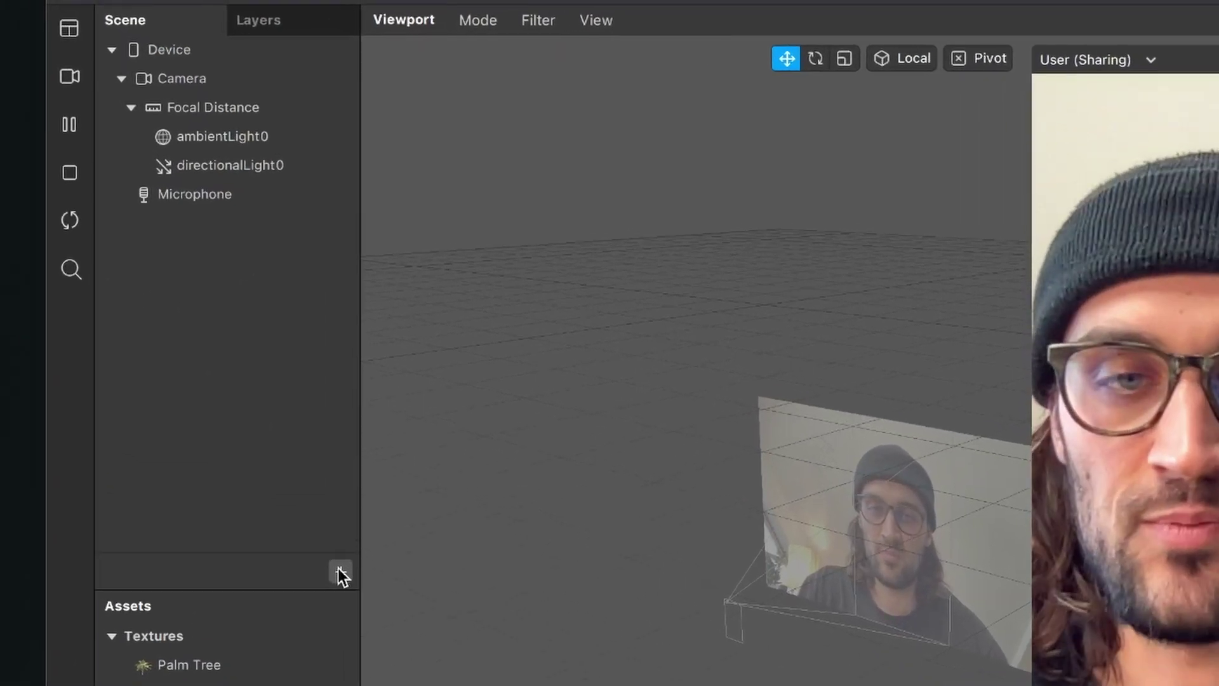
Step: Add a rectangle to the scene and rename it Palm Tree
{"action": "left_click", "coordinate": [219, 380]}
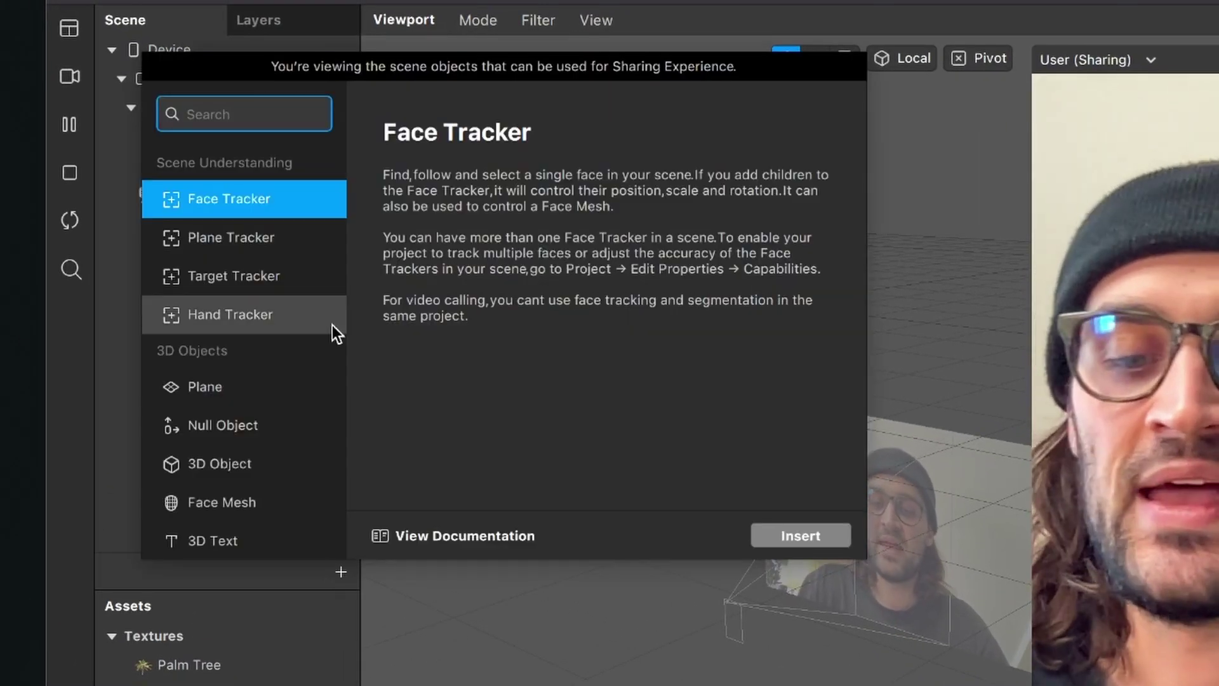
{"action": "type", "text": "rec"}
{"action": "key", "text": "Return"}
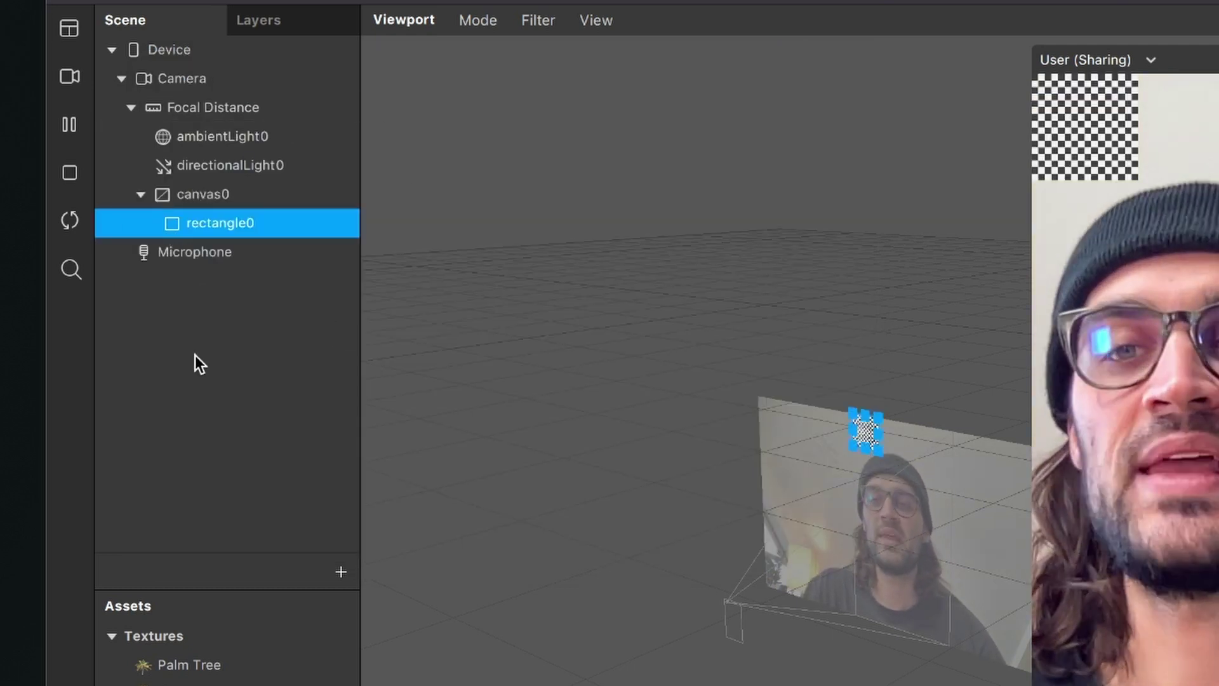
{"action": "double_click", "coordinate": [211, 221]}
{"action": "type", "text": "Palm"}
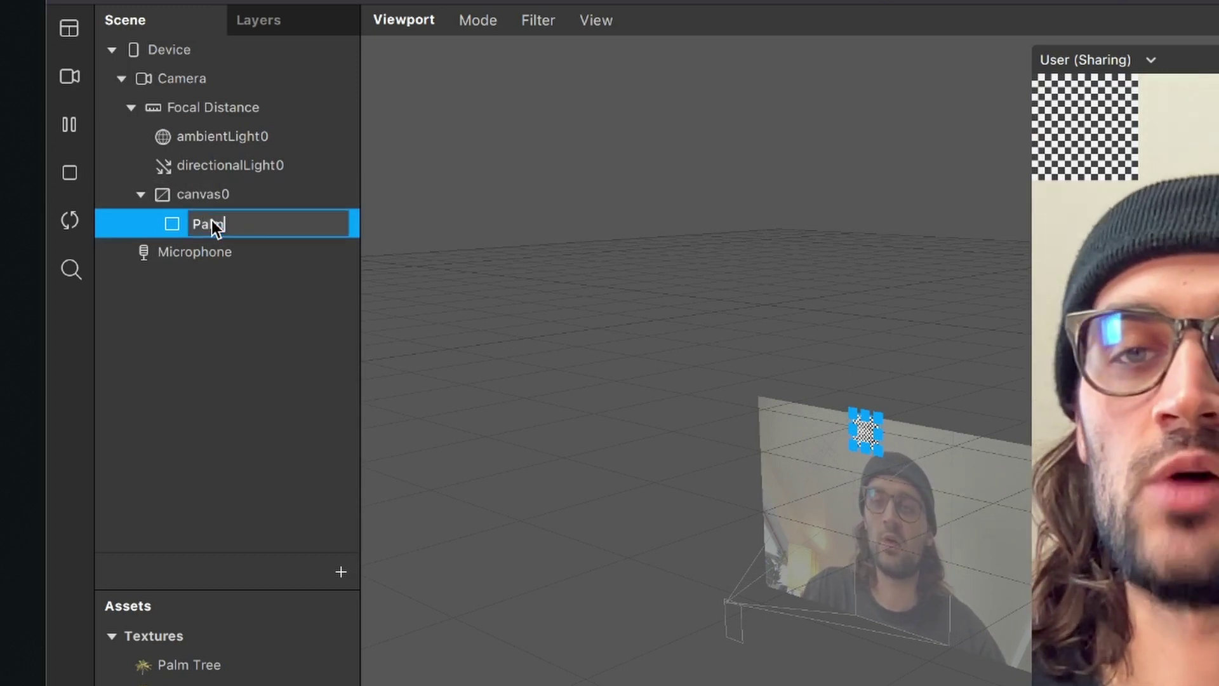
{"action": "type", "text": " Tree"}
{"action": "key", "text": "Return"}
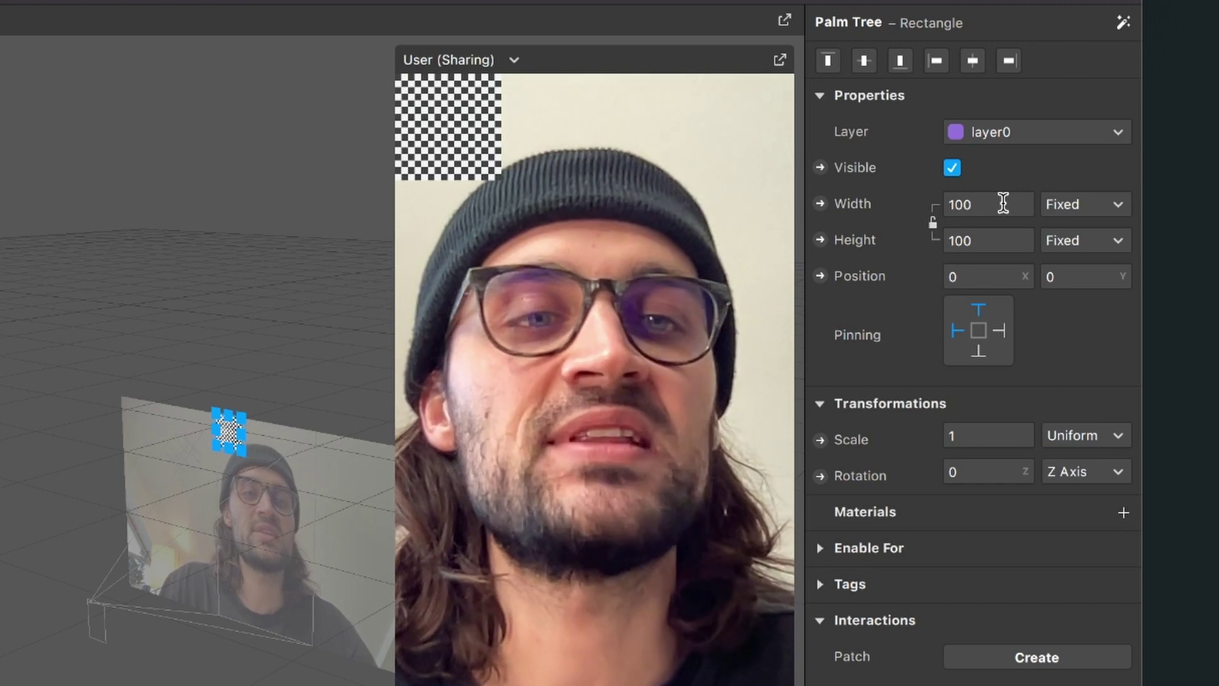
Step: Make the Palm Tree rectangle fill the full width and height, and assign it the Palm Tree material
{"action": "left_click", "coordinate": [1003, 203]}
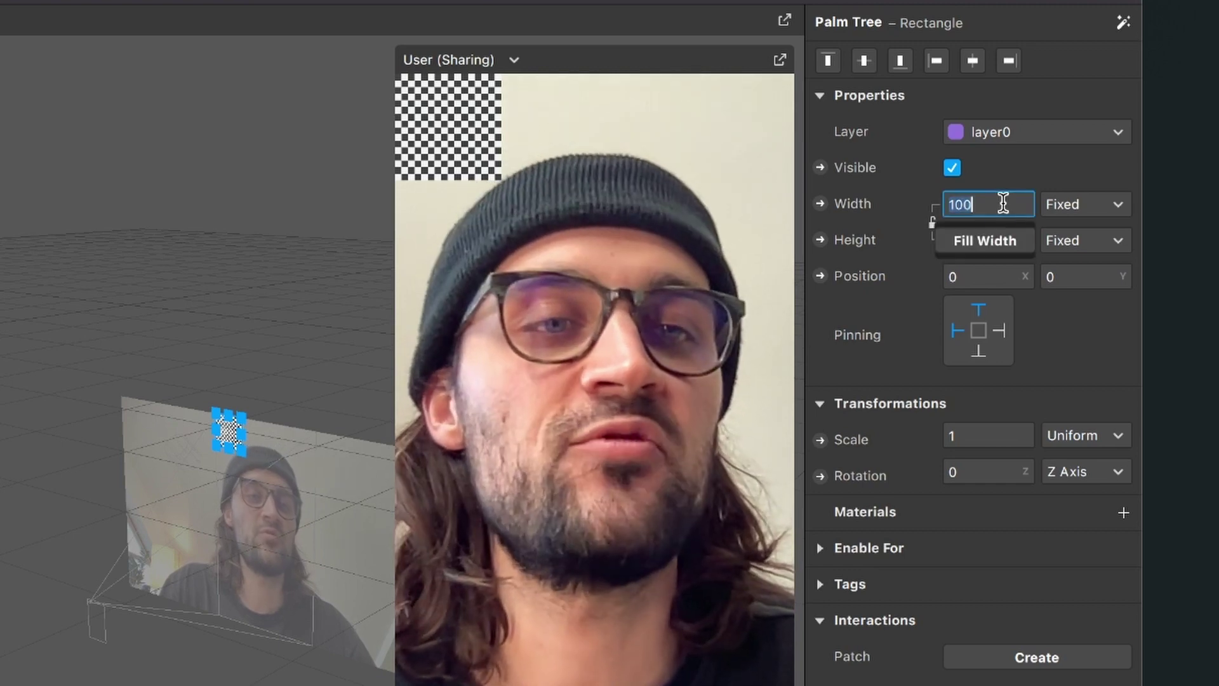
{"action": "left_click", "coordinate": [982, 242]}
{"action": "left_click", "coordinate": [985, 241]}
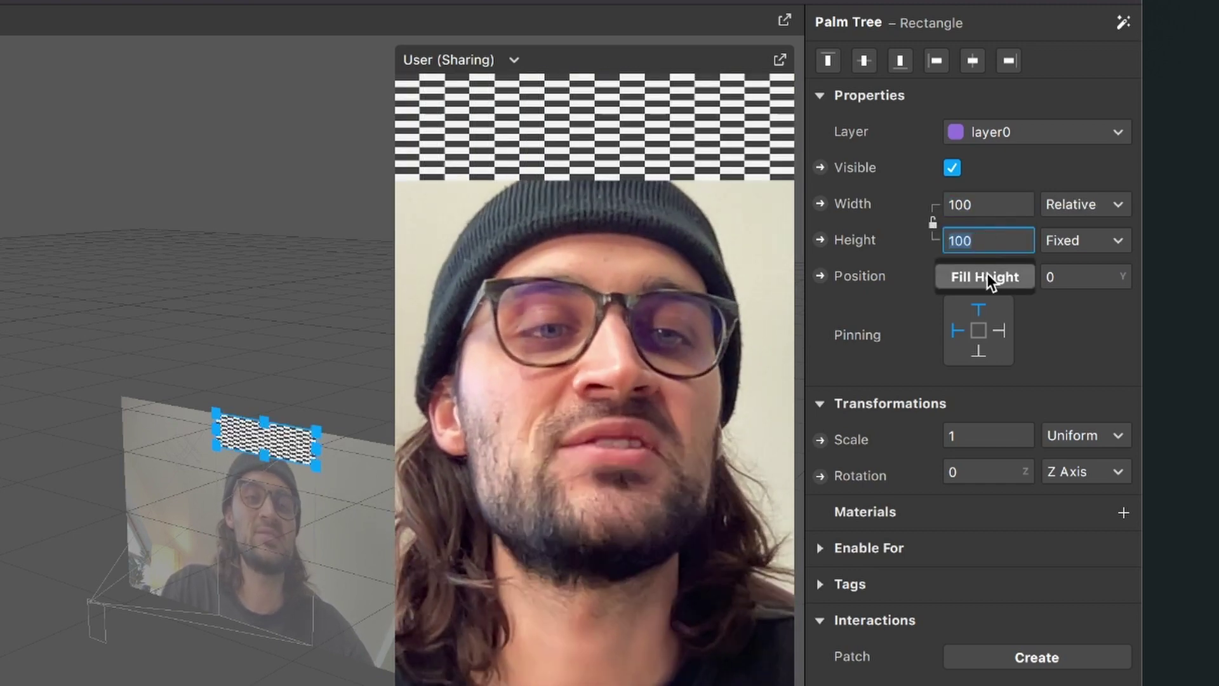
{"action": "left_click", "coordinate": [988, 277]}
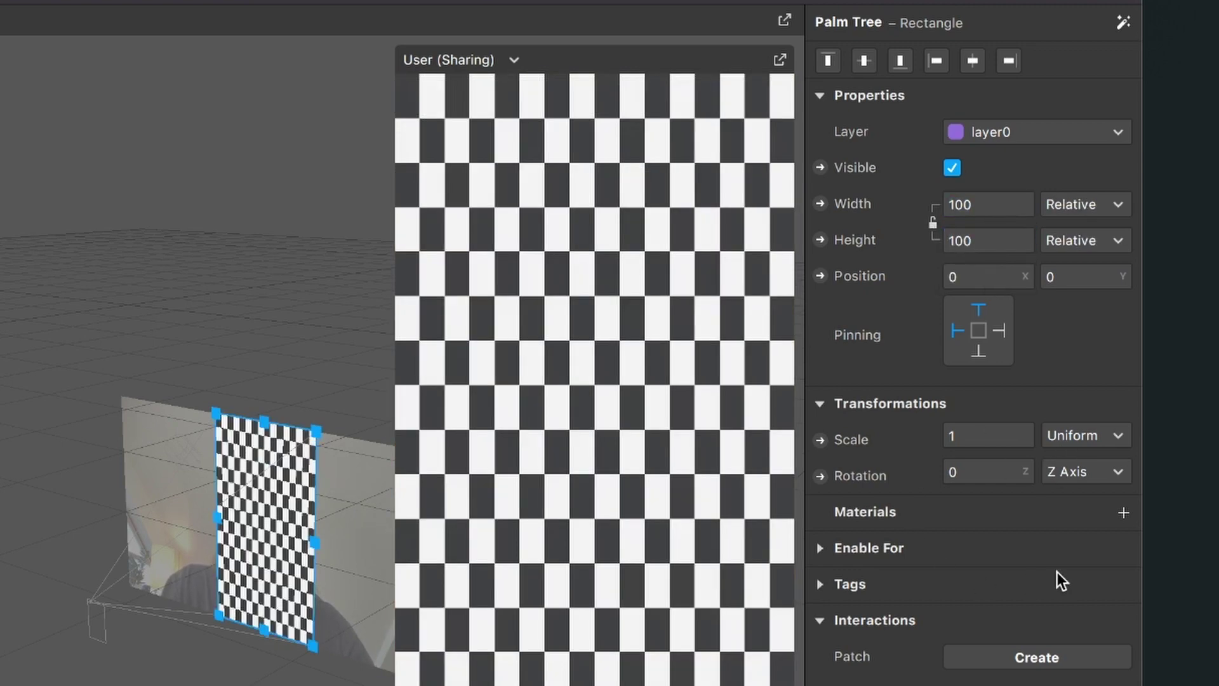
{"action": "left_click", "coordinate": [1119, 512]}
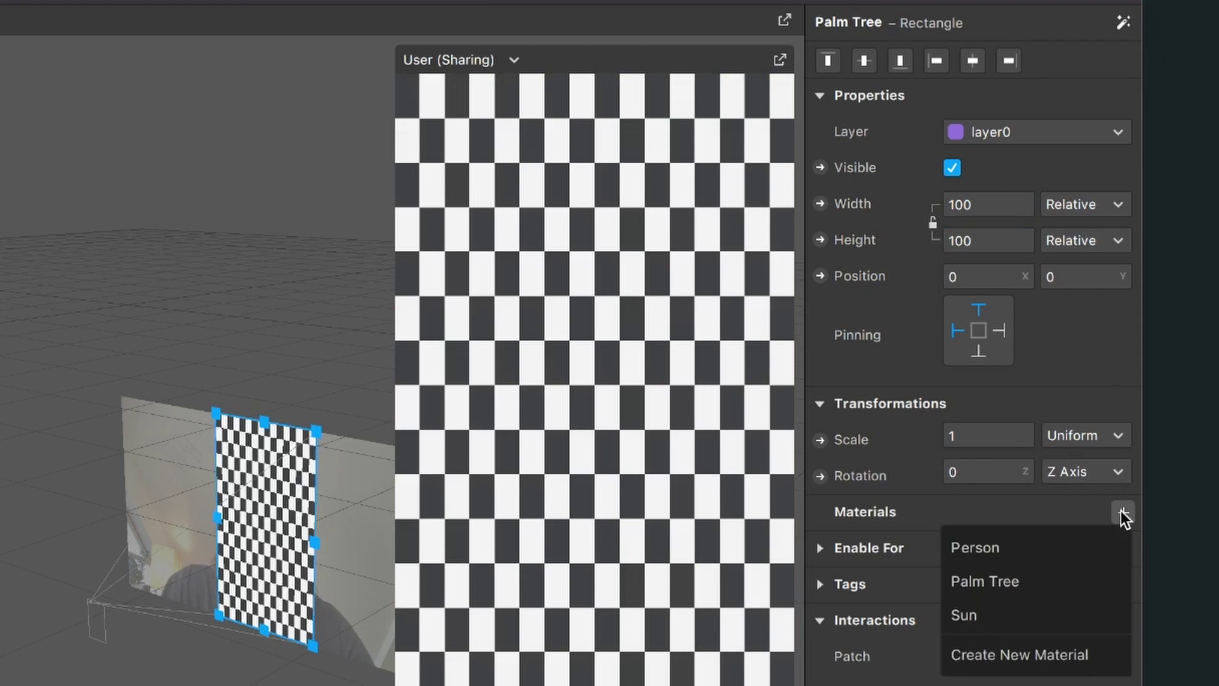
{"action": "left_click", "coordinate": [1026, 586]}
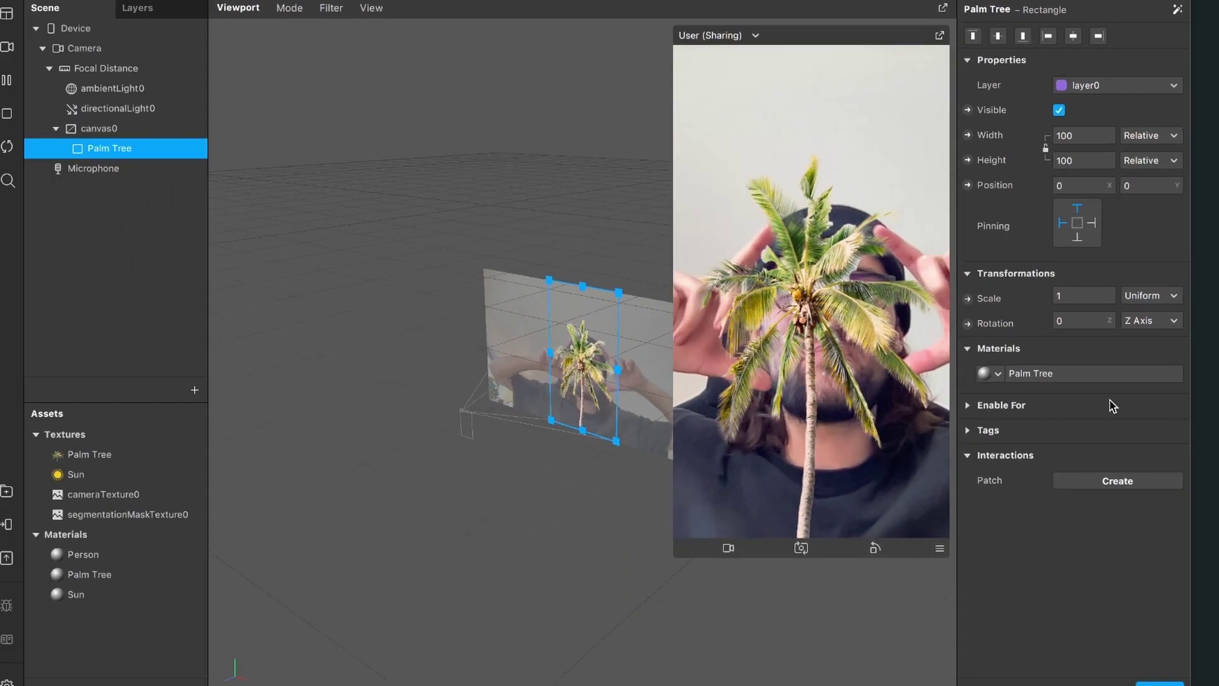
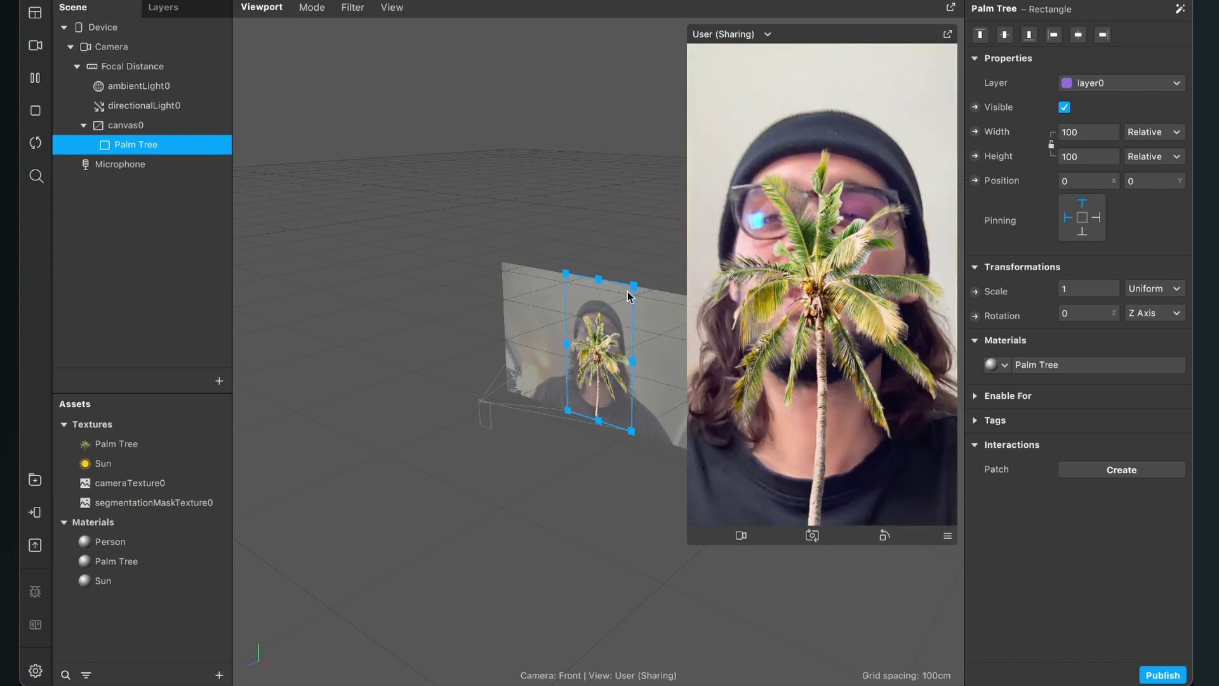
Step: Add a second rectangle to the canvas and name it Person
{"action": "left_click", "coordinate": [219, 382]}
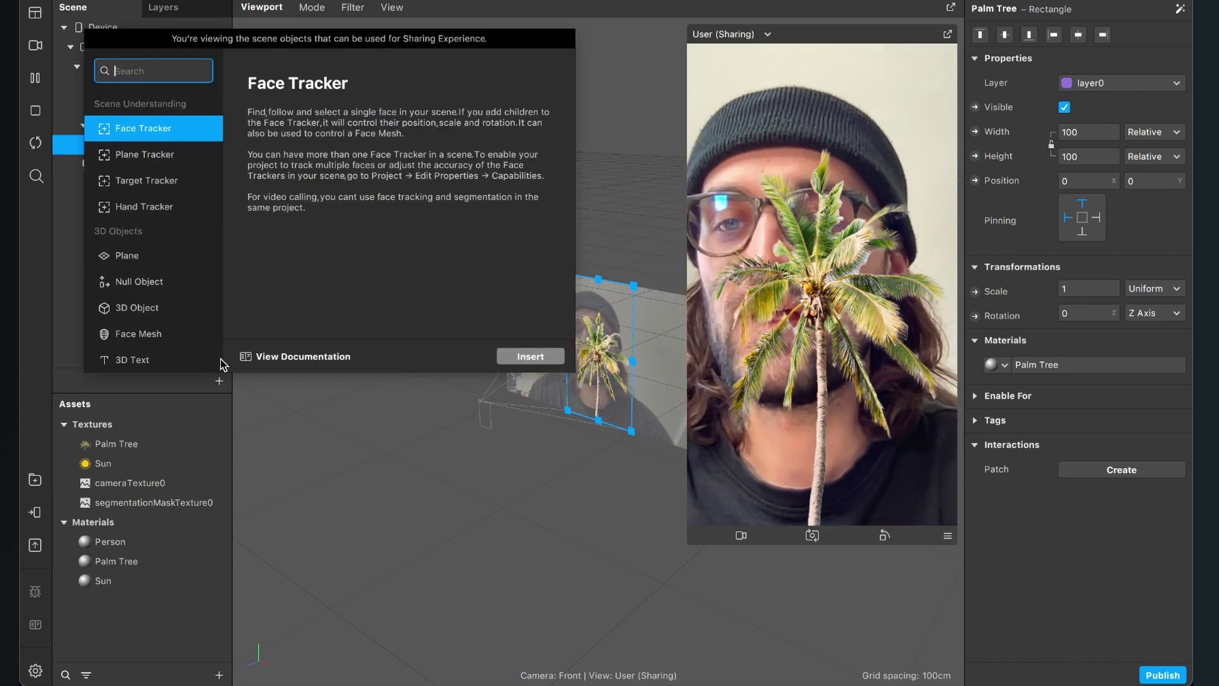
{"action": "type", "text": "re"}
{"action": "key", "text": "Return"}
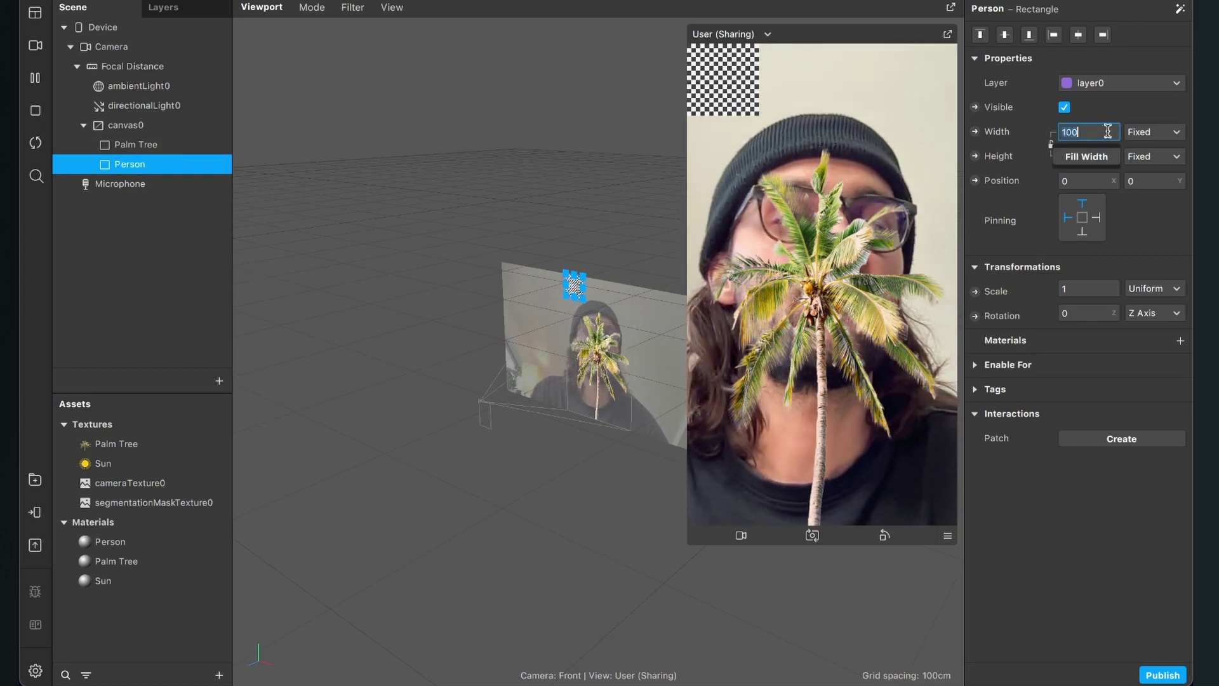
Step: Make the Person rectangle fill the full width and height, and assign it the Person material
{"action": "left_click", "coordinate": [1088, 152]}
{"action": "mouse_move", "coordinate": [1078, 157]}
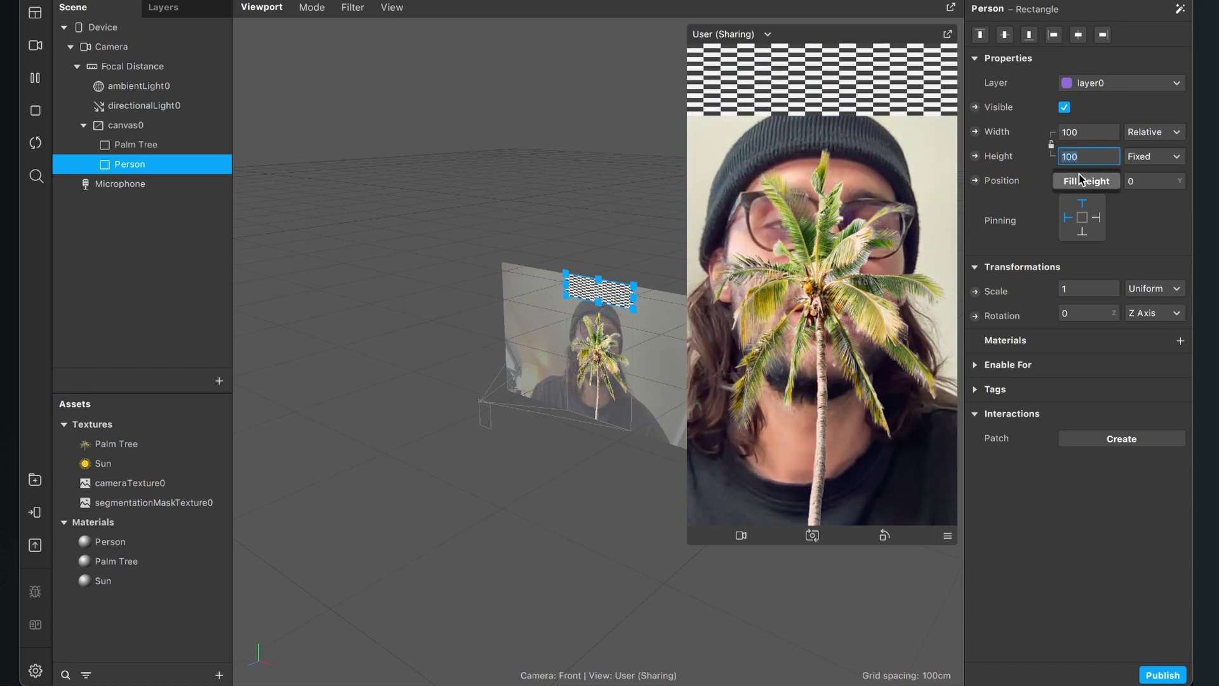
{"action": "left_click", "coordinate": [1084, 182]}
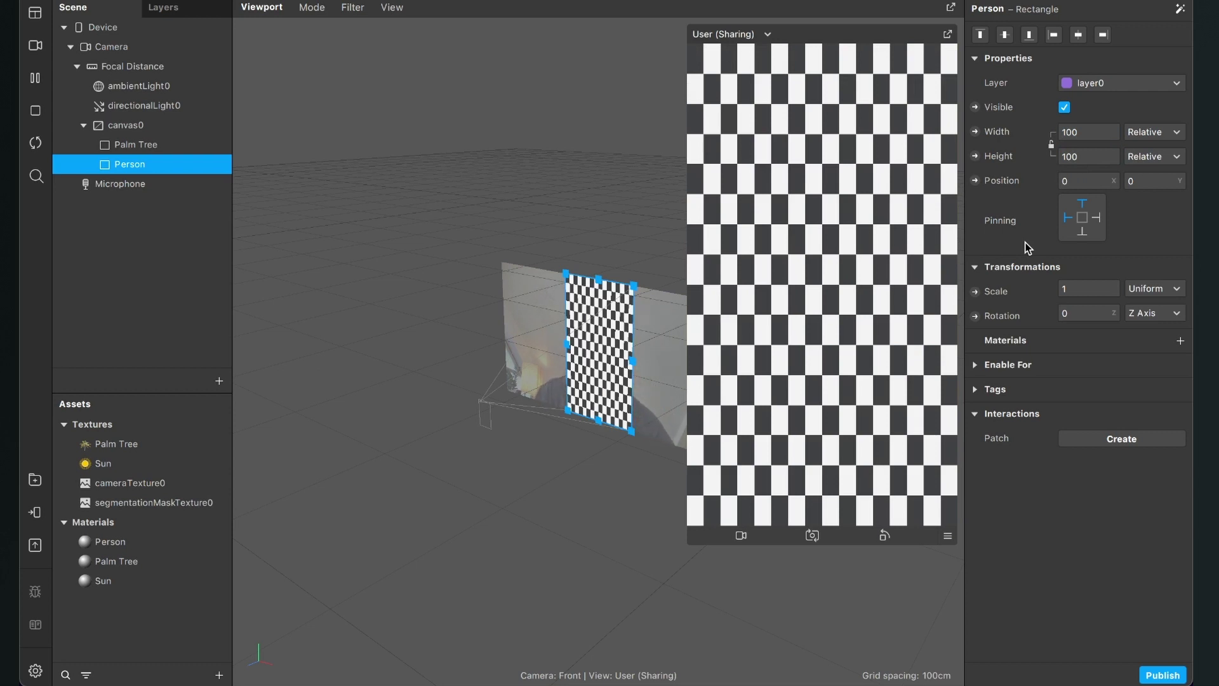
{"action": "left_click", "coordinate": [1178, 341]}
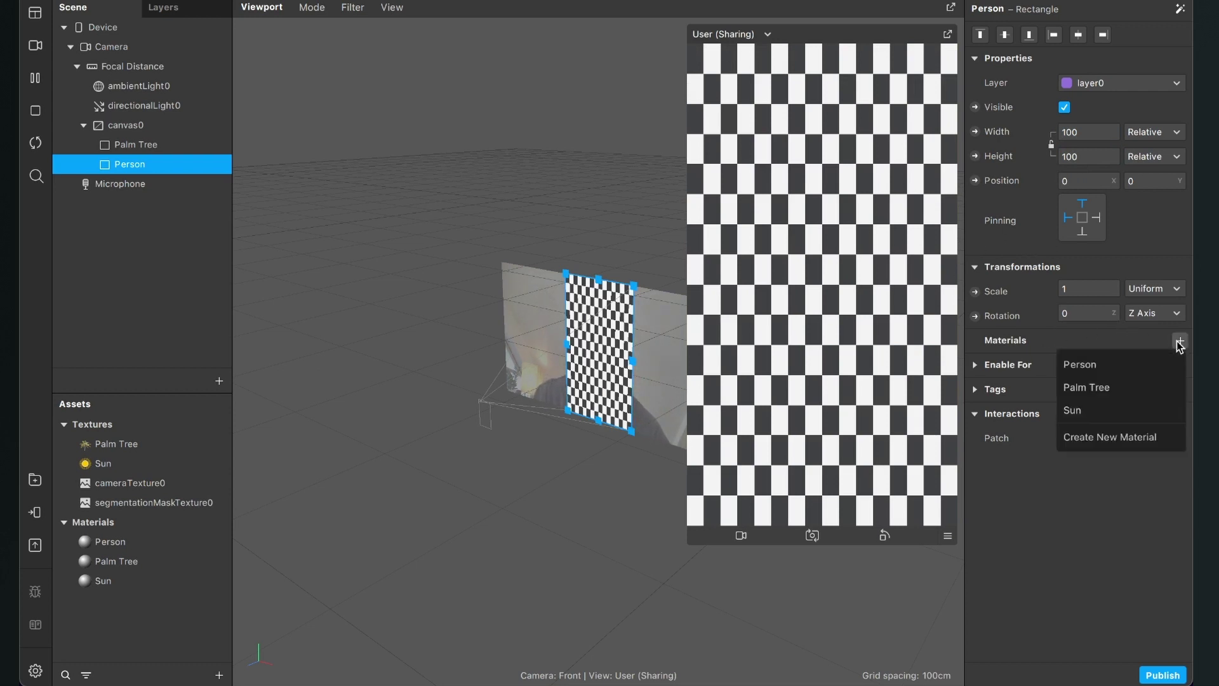
{"action": "left_click", "coordinate": [1100, 367]}
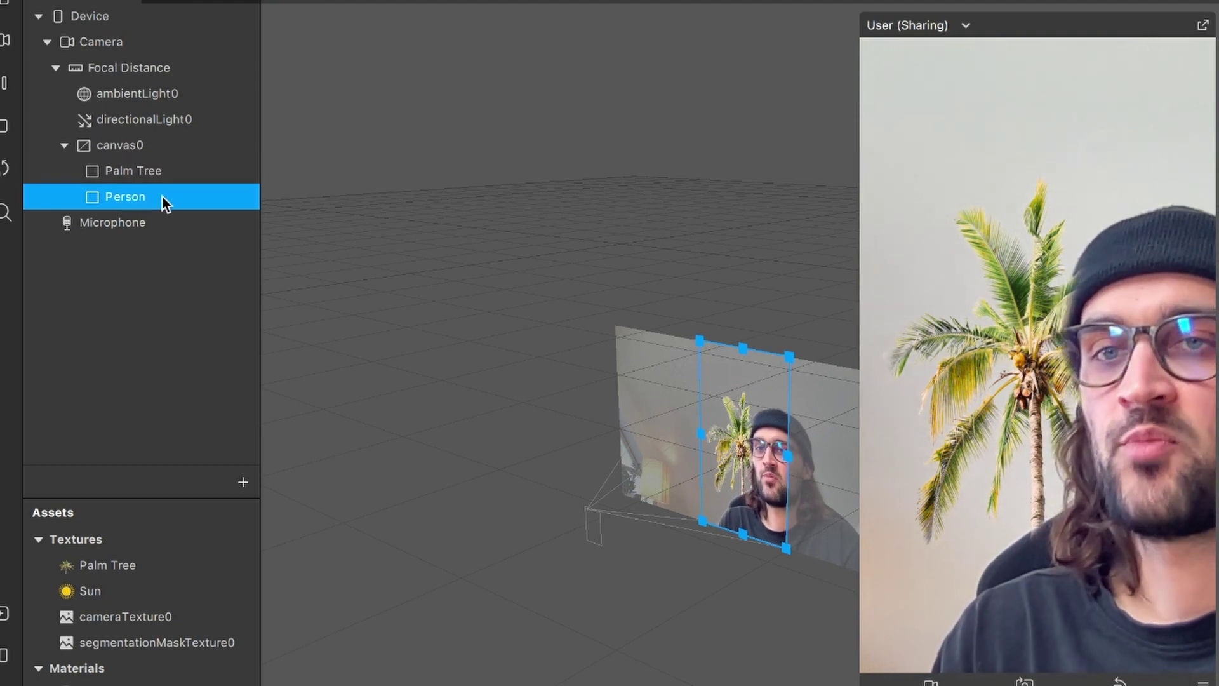
Step: Test the stacking order by moving the Person rectangle above Palm Tree in canvas0 and back below it
{"action": "left_click_drag", "start_coordinate": [150, 200], "coordinate": [153, 152]}
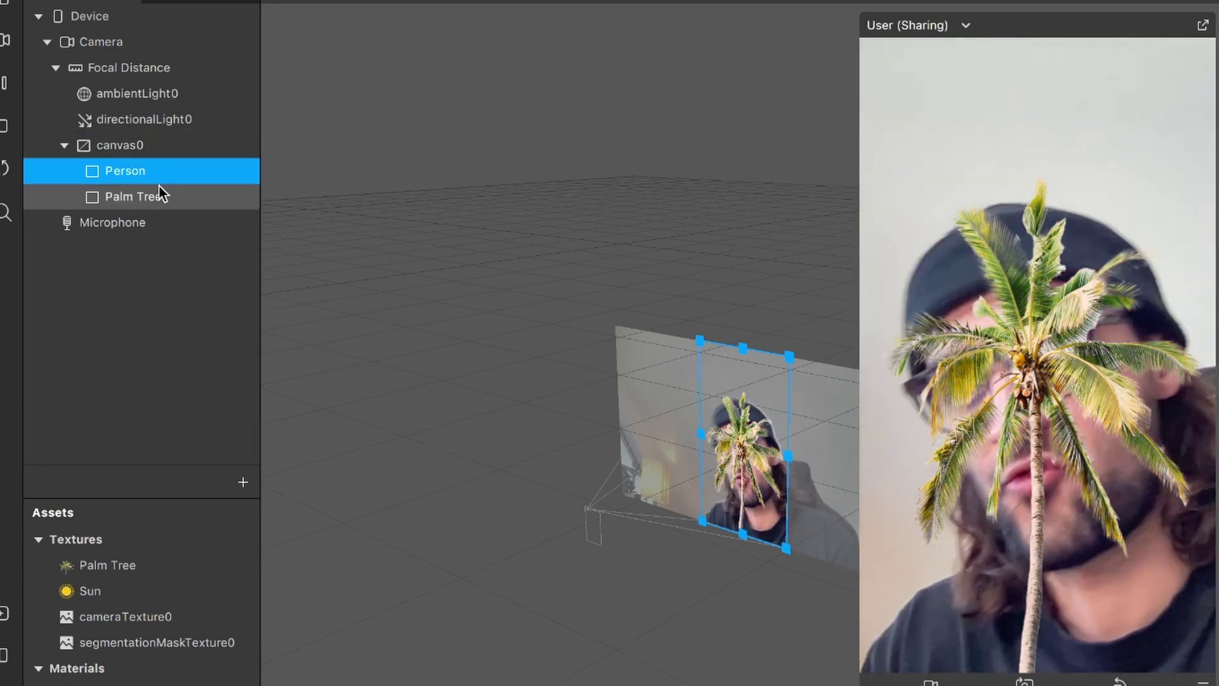
{"action": "left_click_drag", "start_coordinate": [131, 173], "coordinate": [134, 219]}
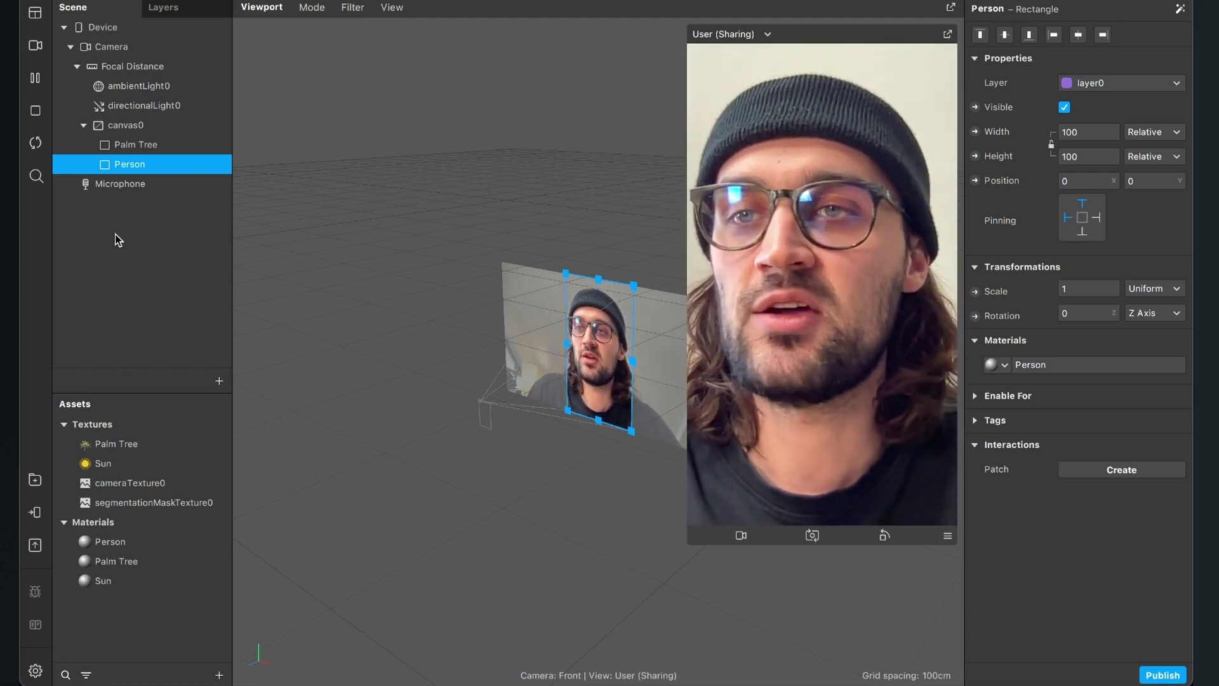
Step: Add a plane to the scene, rename it Sun, and assign it the Sun material
{"action": "left_click", "coordinate": [218, 381]}
{"action": "type", "text": "pla"}
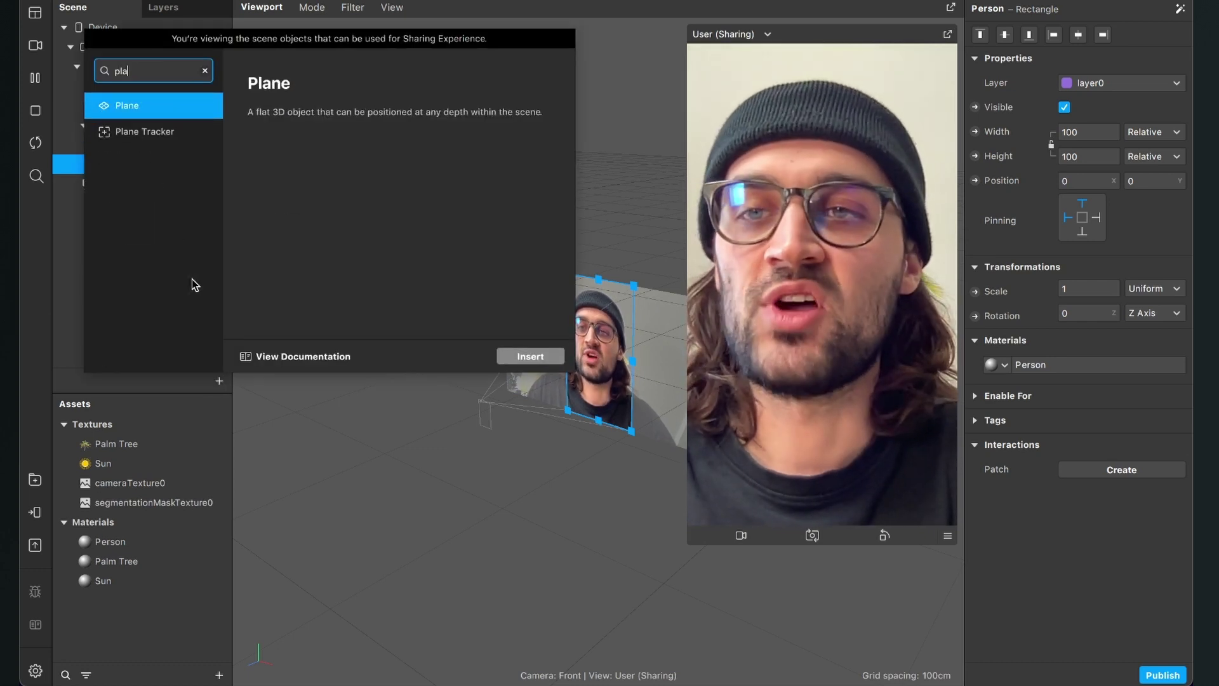
{"action": "key", "text": "Return"}
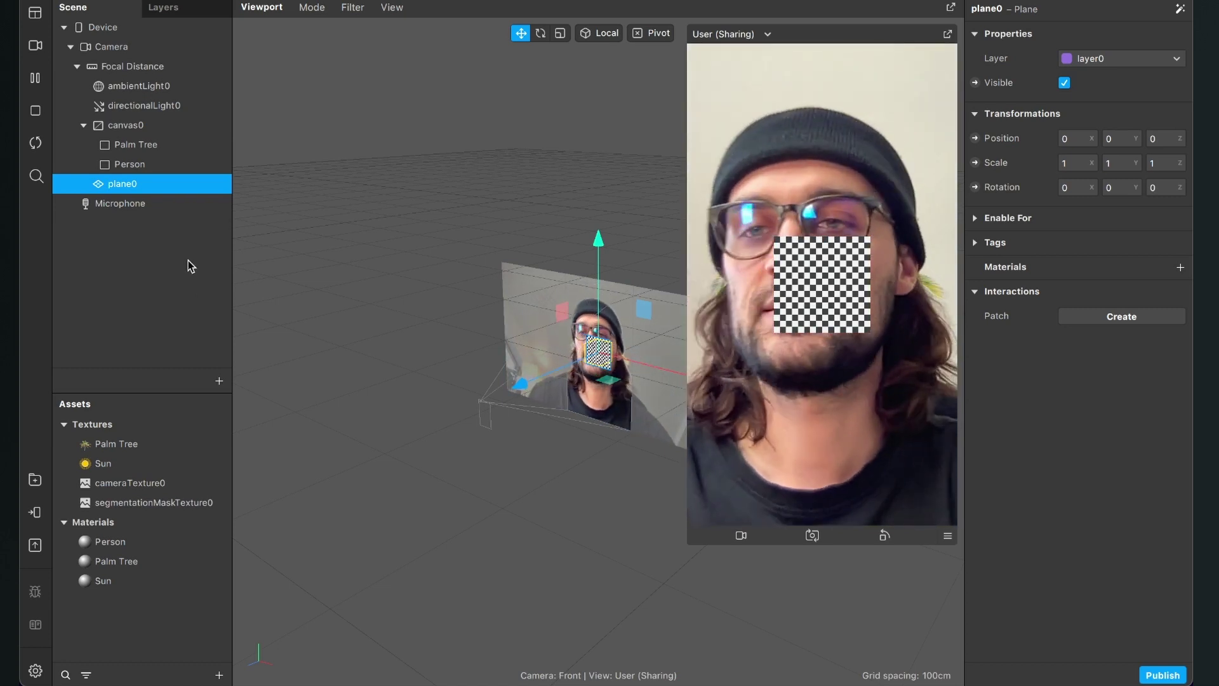
{"action": "double_click", "coordinate": [122, 184]}
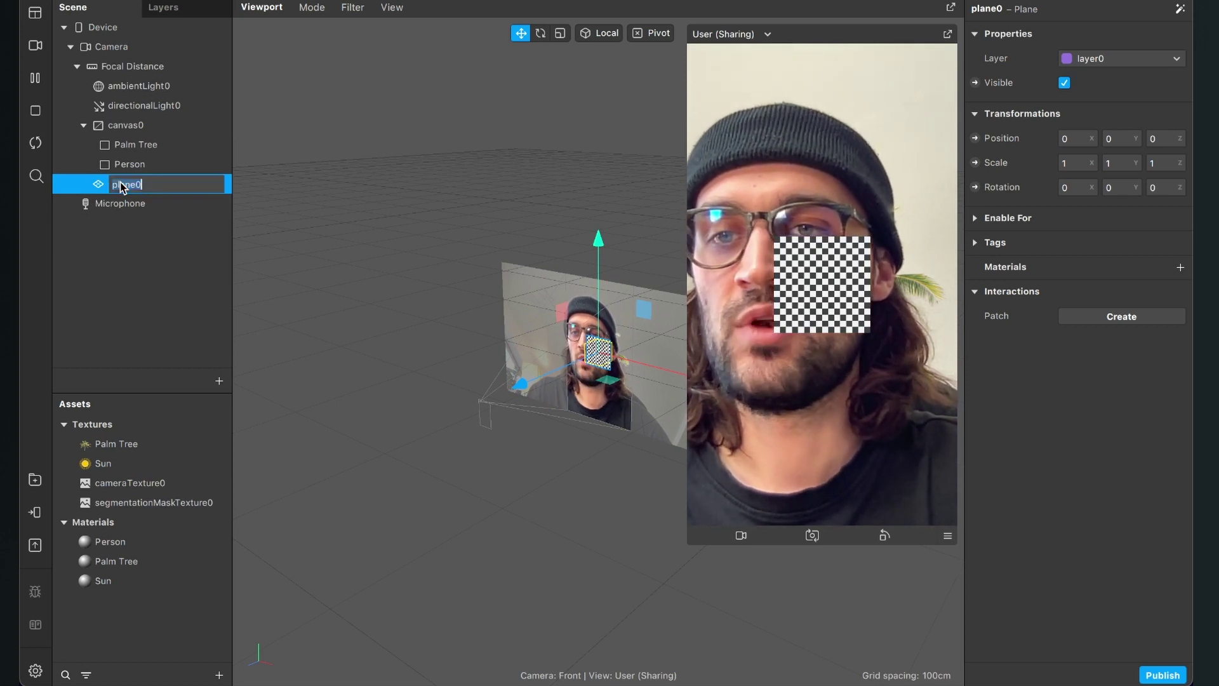
{"action": "type", "text": "Sun"}
{"action": "key", "text": "Return"}
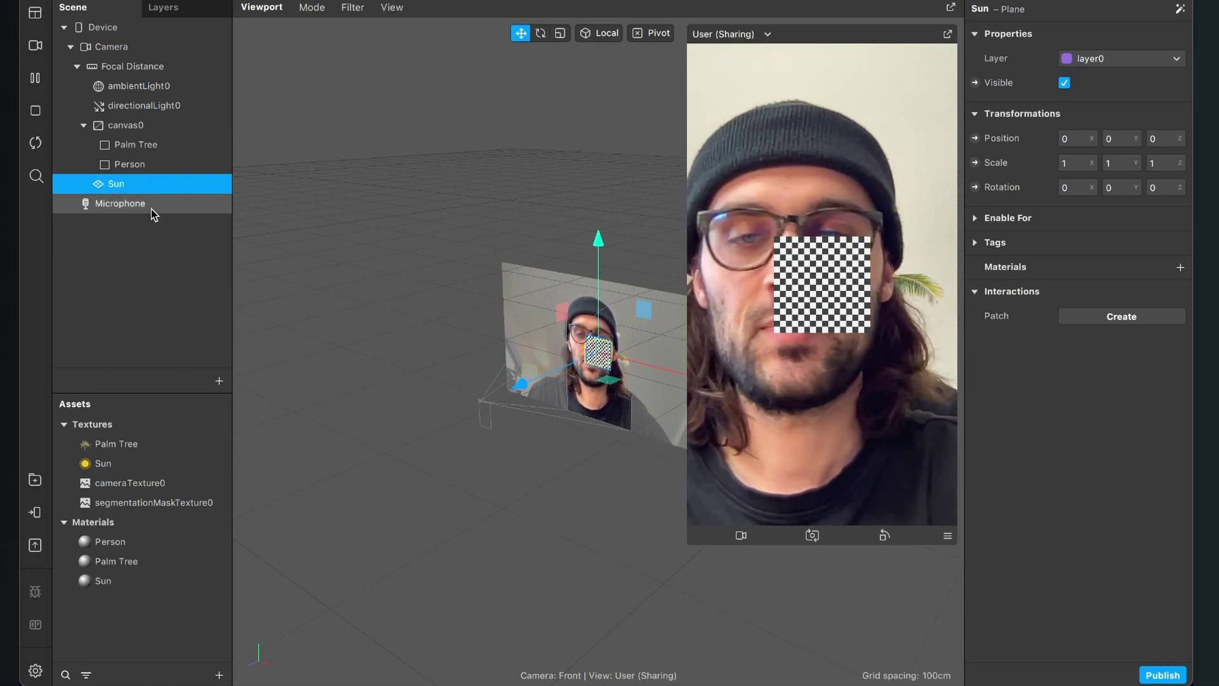
{"action": "left_click", "coordinate": [1180, 268]}
{"action": "left_click", "coordinate": [1126, 337]}
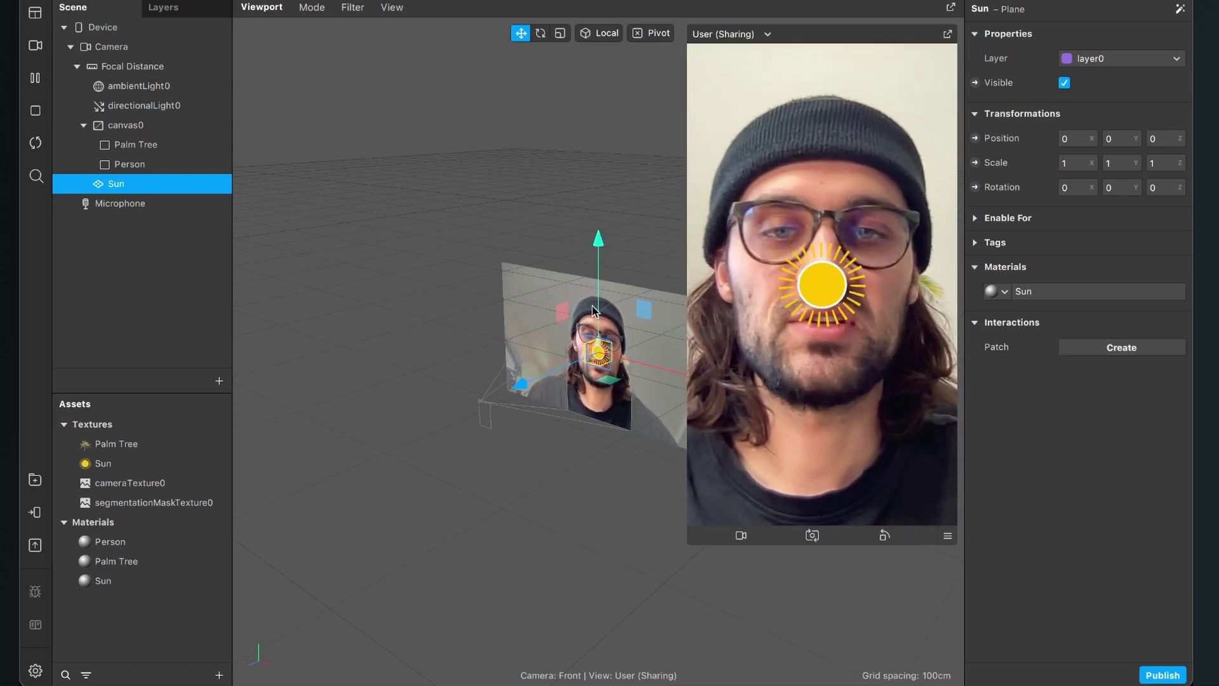
Step: Move the Sun plane up and to the right so it sits in the preview's upper-right corner
{"action": "left_click_drag", "start_coordinate": [598, 250], "coordinate": [534, 526]}
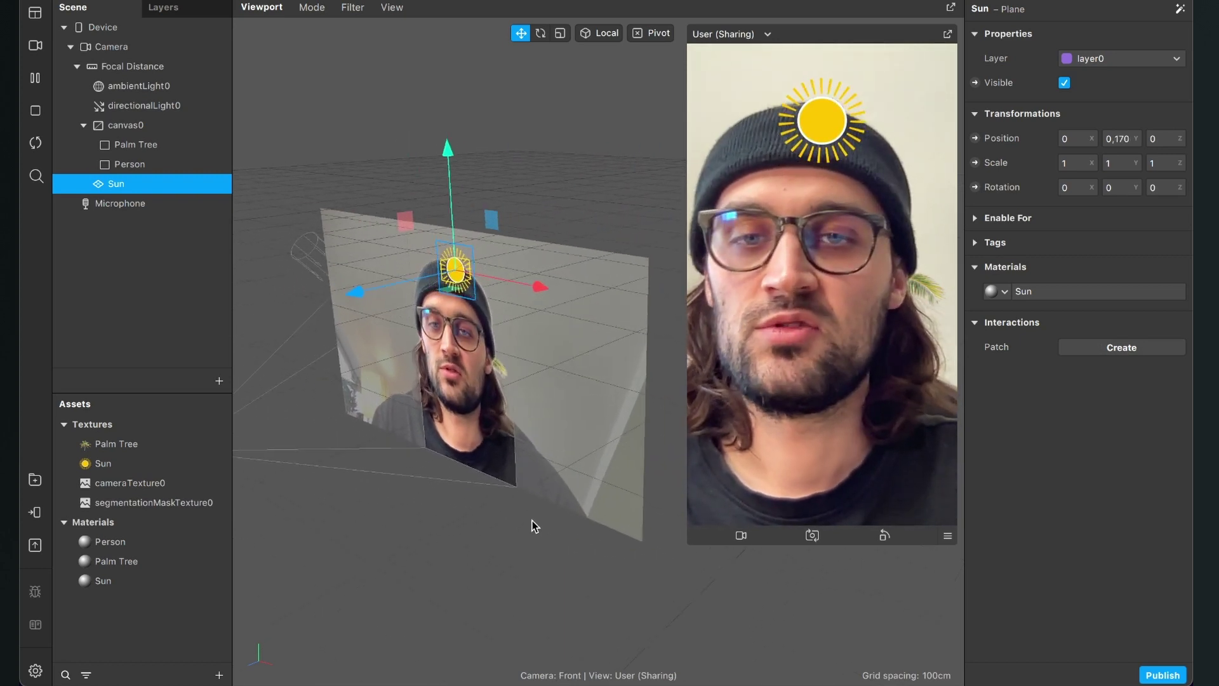
{"action": "left_click_drag", "start_coordinate": [531, 284], "coordinate": [570, 289]}
{"action": "left_click_drag", "start_coordinate": [485, 203], "coordinate": [484, 189]}
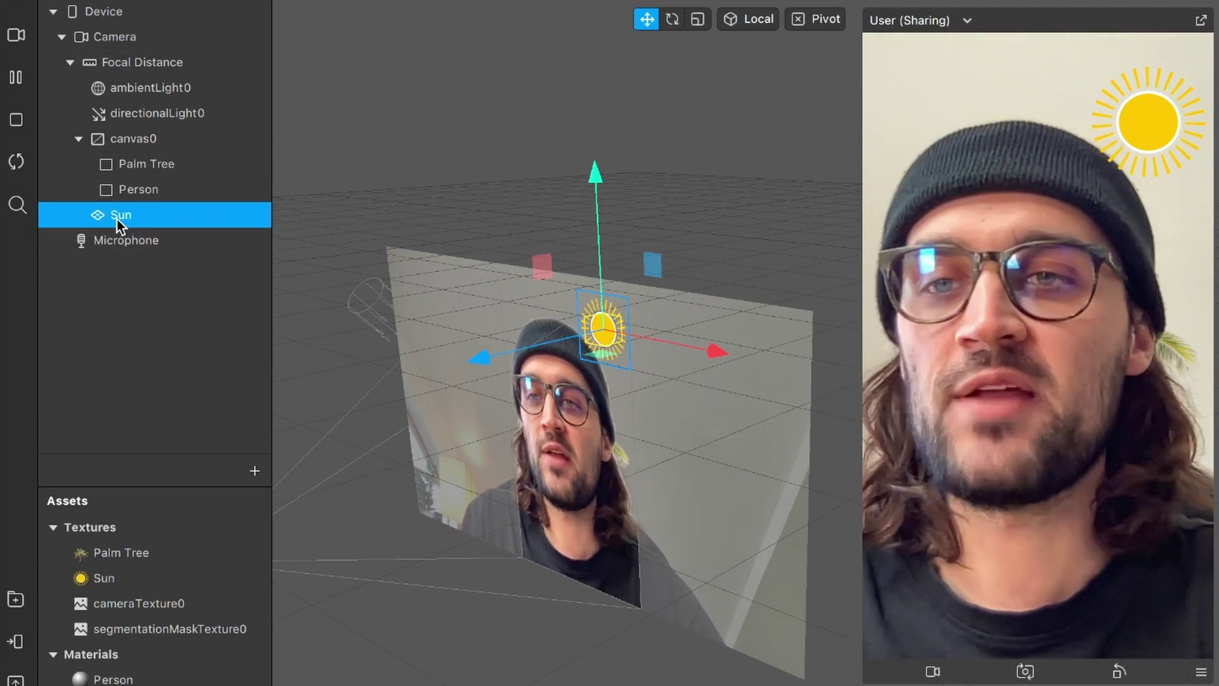
Step: Test the Sun plane's stacking order above and below canvas0 in the scene hierarchy, collapse canvas0, and leave Sun directly above it
{"action": "left_click_drag", "start_coordinate": [114, 218], "coordinate": [130, 199]}
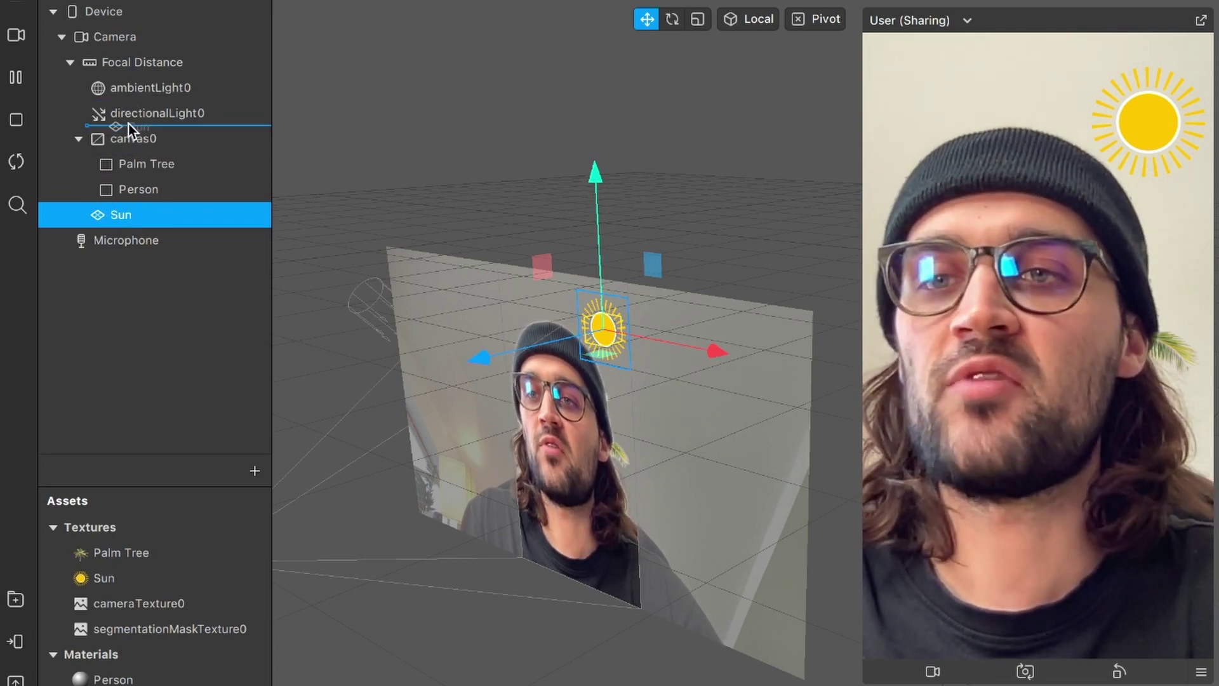
{"action": "left_click_drag", "start_coordinate": [128, 123], "coordinate": [127, 124]}
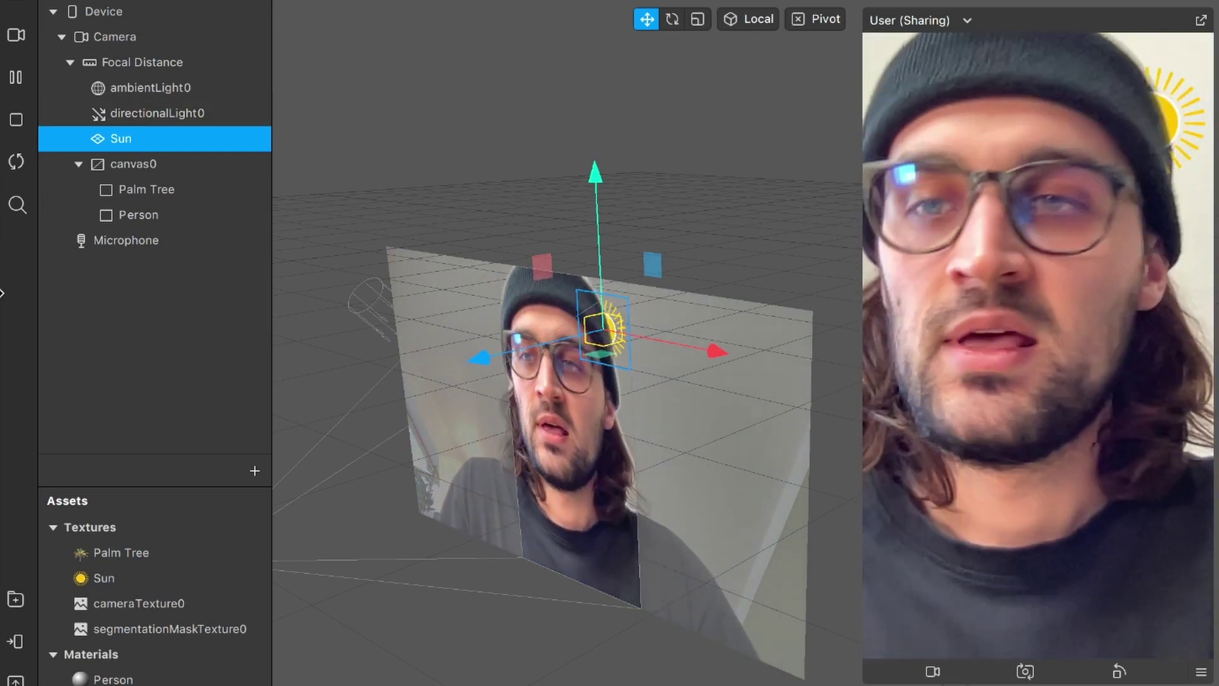
{"action": "left_click_drag", "start_coordinate": [135, 139], "coordinate": [105, 237]}
{"action": "left_click_drag", "start_coordinate": [152, 139], "coordinate": [117, 181]}
{"action": "left_click", "coordinate": [78, 164]}
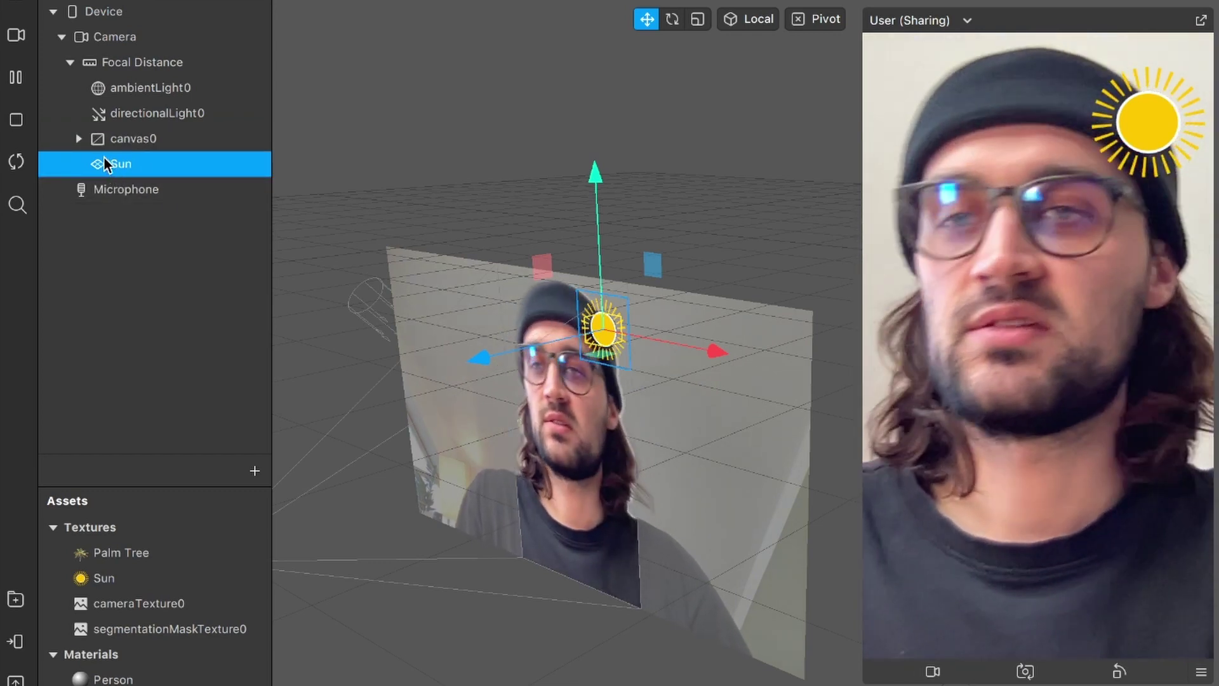
{"action": "left_click_drag", "start_coordinate": [116, 117], "coordinate": [121, 116]}
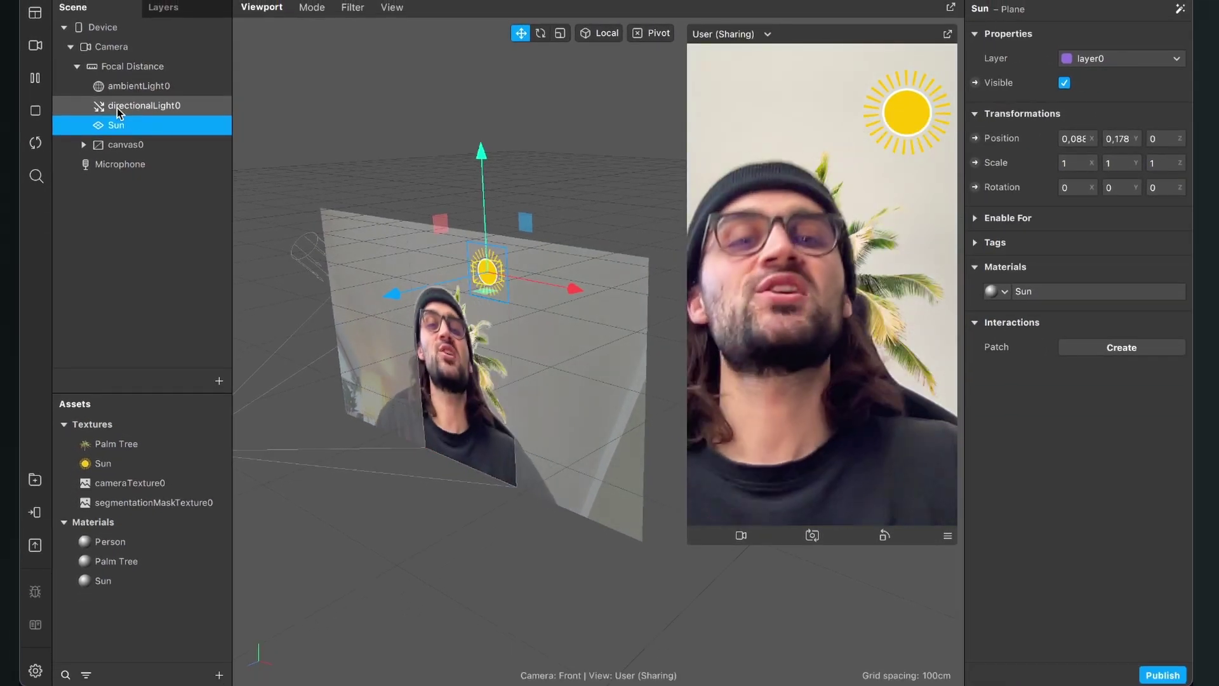
Step: Expand the Person material's advanced render options to examine its depth test and depth buffer settings
{"action": "left_click", "coordinate": [123, 548]}
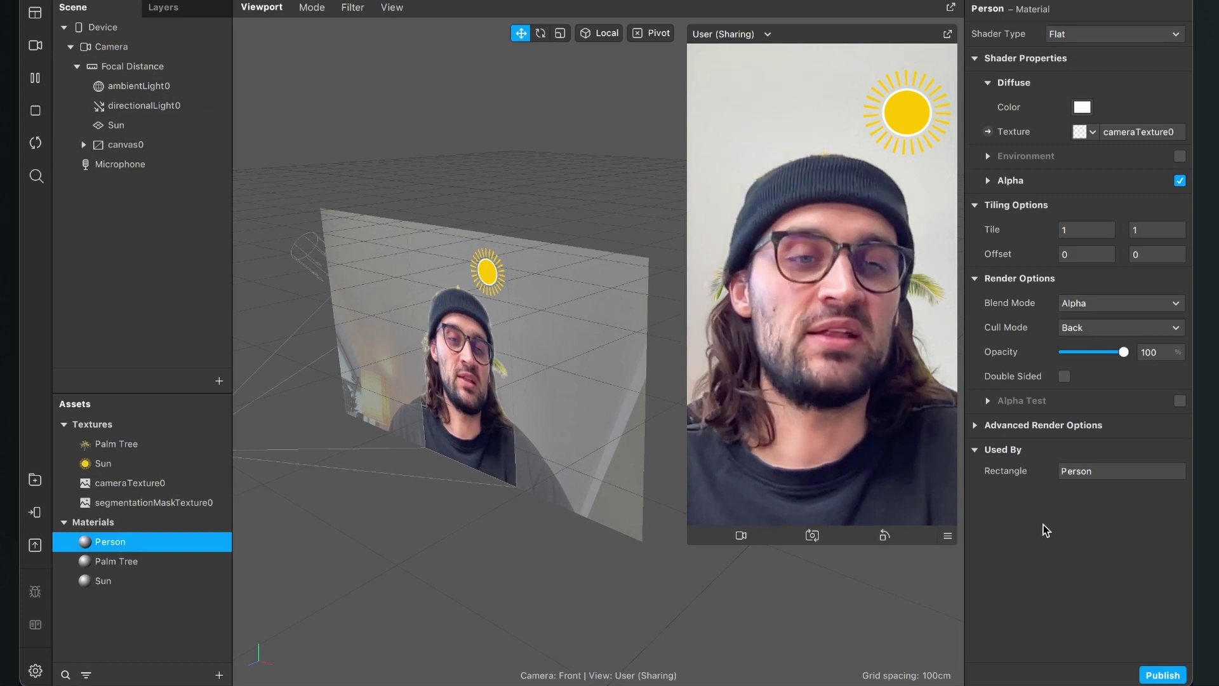
{"action": "left_click", "coordinate": [978, 427]}
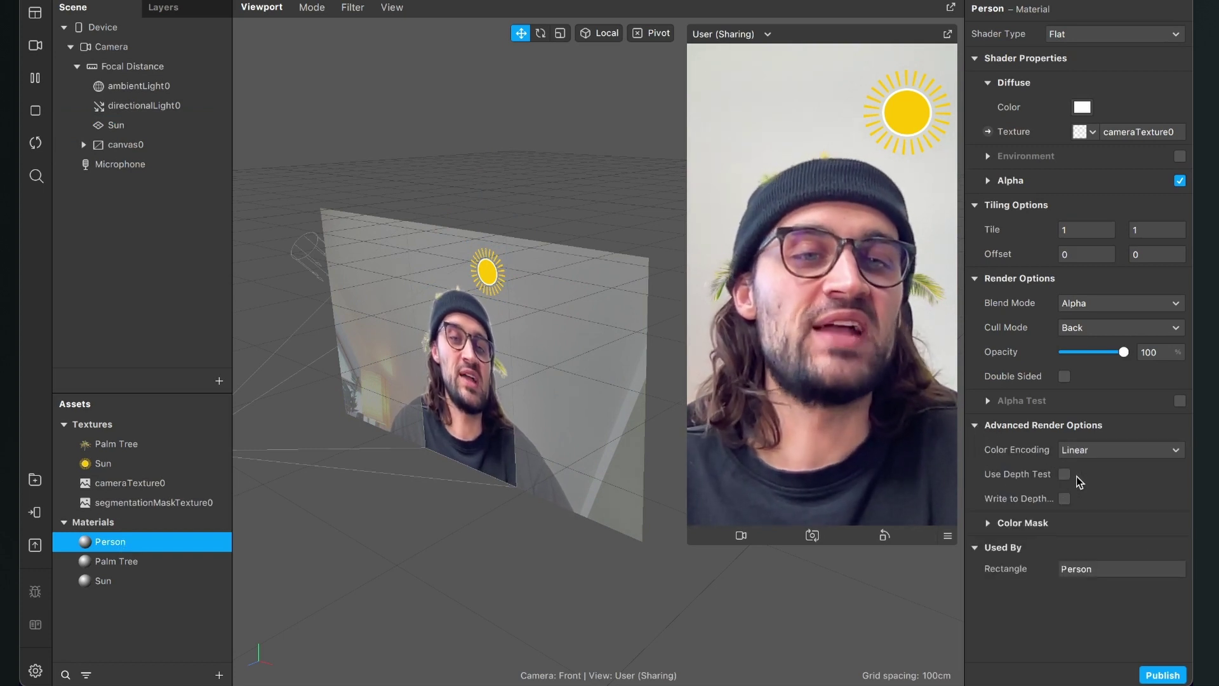